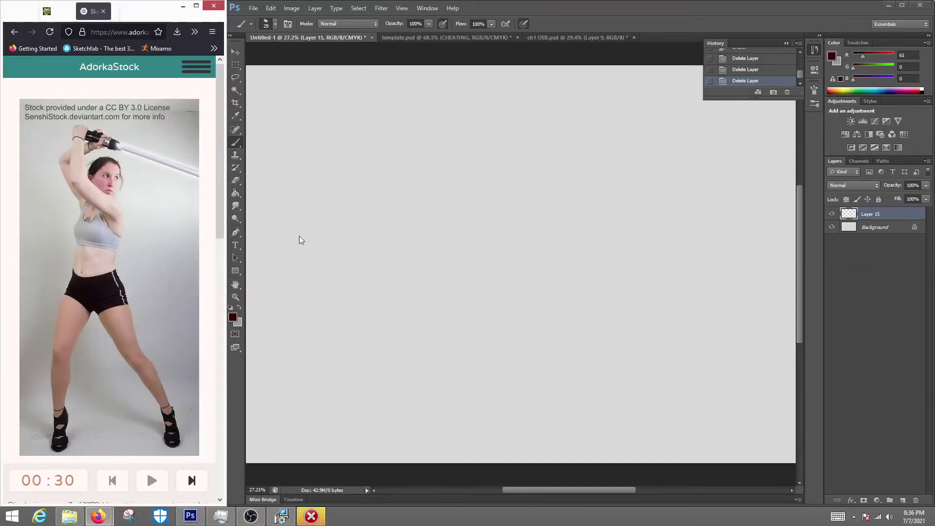
Pan the canvas, try a curved line of action, then drop brush opacity to 50%
mouse_move(585, 490)
mouse_down()
mouse_move(567, 495)
mouse_move(572, 444)
mouse_up()
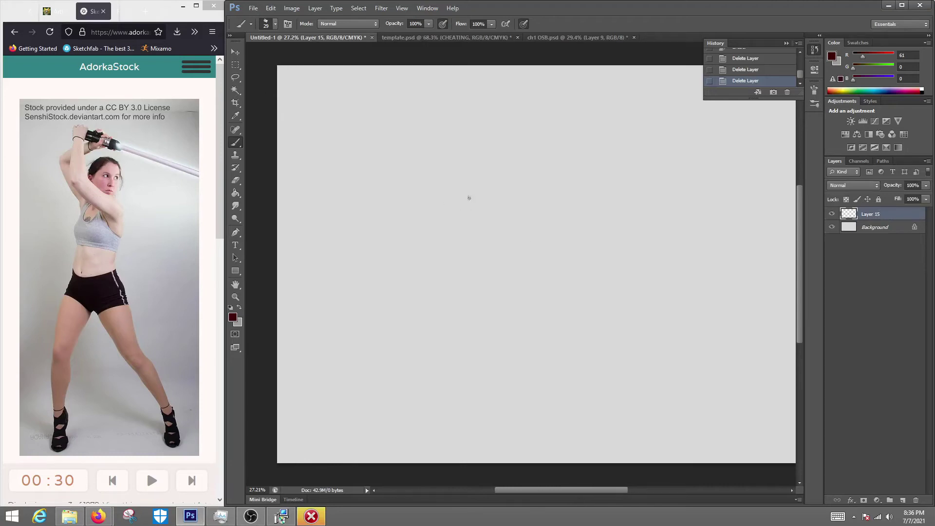
mouse_move(496, 162)
mouse_down()
mouse_move(475, 209)
mouse_move(519, 422)
mouse_up()
key(ctrl+z)
drag(485, 155, 537, 406)
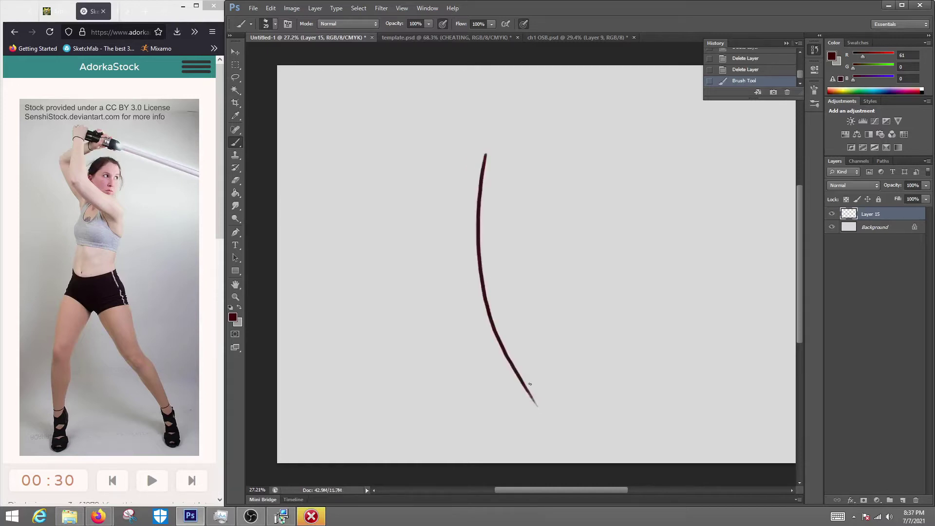
key(ctrl+z)
drag(409, 25, 399, 26)
Redraw the long curved line of action in translucent dark red until it looks right
drag(491, 156, 564, 376)
key(ctrl+z)
drag(489, 152, 542, 378)
key(ctrl+z)
mouse_move(511, 152)
mouse_down()
mouse_move(560, 432)
mouse_move(543, 407)
mouse_up()
key(ctrl+z)
Add a longer diagonal stroke crossing the curve near its top
key(ctrl+z)
drag(524, 149, 536, 408)
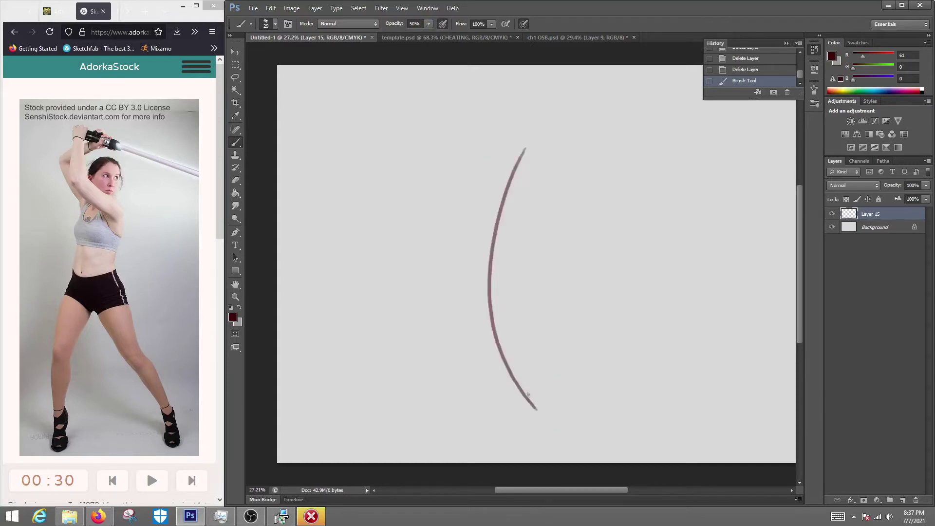
drag(486, 174, 534, 209)
key(ctrl+z)
key(ctrl+z)
drag(486, 176, 534, 209)
key(ctrl+z)
drag(485, 170, 548, 207)
key(ctrl+z)
drag(472, 153, 574, 232)
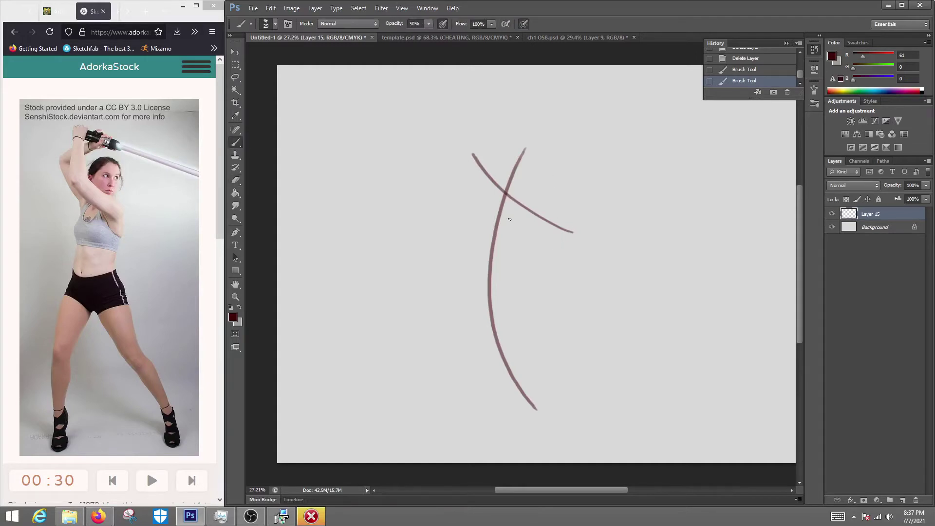
Draw a torso oval around the curve and a shallow diagonal across the figure
drag(508, 191, 520, 233)
key(ctrl+z)
drag(506, 194, 511, 195)
drag(411, 329, 663, 192)
key(ctrl+z)
key(ctrl+z)
mouse_move(436, 330)
mouse_down()
mouse_move(662, 201)
mouse_move(606, 216)
mouse_move(634, 216)
mouse_up()
key(ctrl+z)
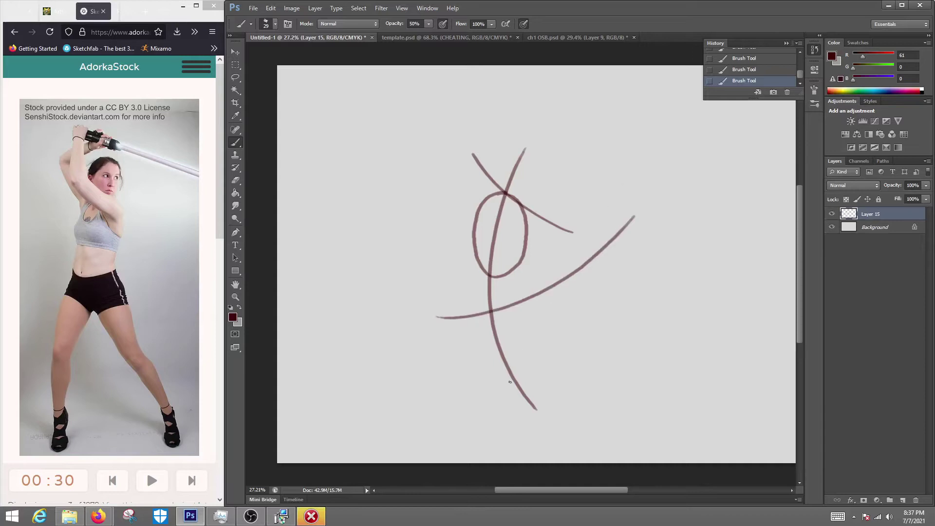
Add a hip oval with inner curves, retrace the spine and mark the torso top
drag(514, 299, 522, 305)
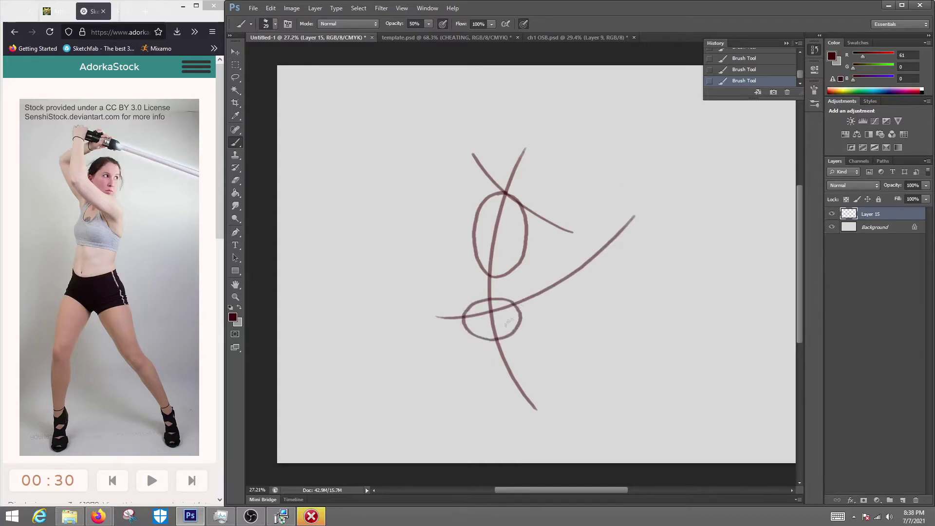
mouse_move(497, 337)
mouse_down()
mouse_move(521, 312)
mouse_move(464, 320)
mouse_up()
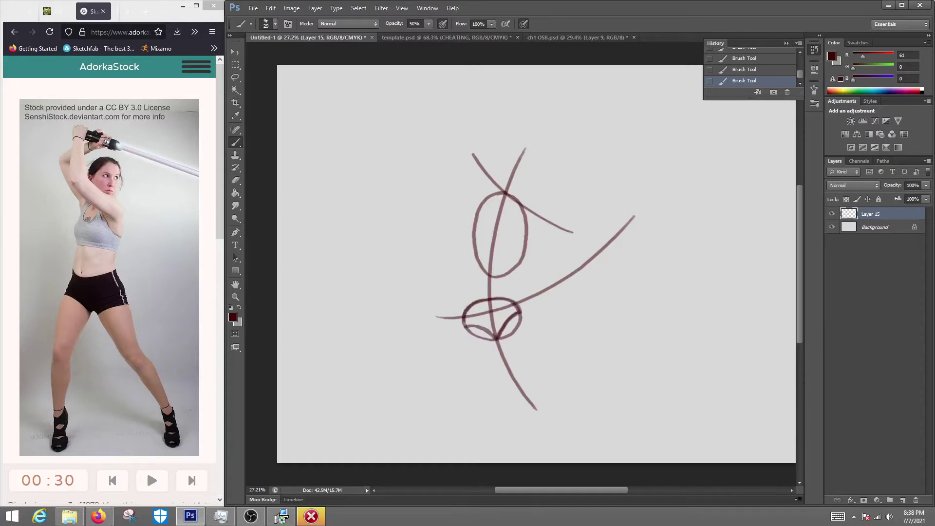
mouse_move(505, 203)
mouse_down()
mouse_move(490, 275)
mouse_move(502, 200)
mouse_up()
mouse_move(488, 252)
mouse_down()
mouse_move(515, 267)
mouse_move(477, 273)
mouse_move(526, 244)
mouse_up()
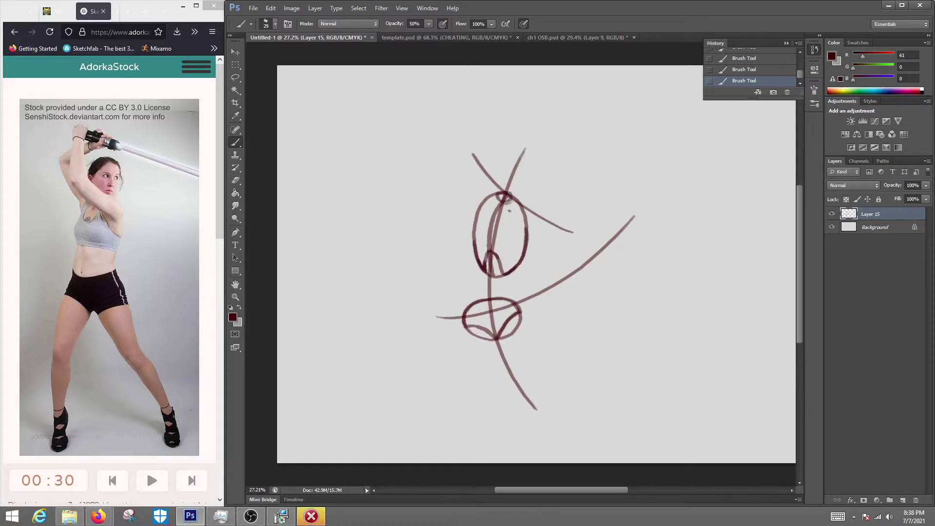
mouse_move(501, 204)
mouse_down()
mouse_move(486, 189)
mouse_move(512, 200)
mouse_move(519, 192)
mouse_move(493, 145)
mouse_move(535, 134)
mouse_move(538, 180)
mouse_move(501, 173)
mouse_move(493, 196)
mouse_move(483, 196)
mouse_move(525, 197)
mouse_move(530, 216)
mouse_move(480, 207)
mouse_up()
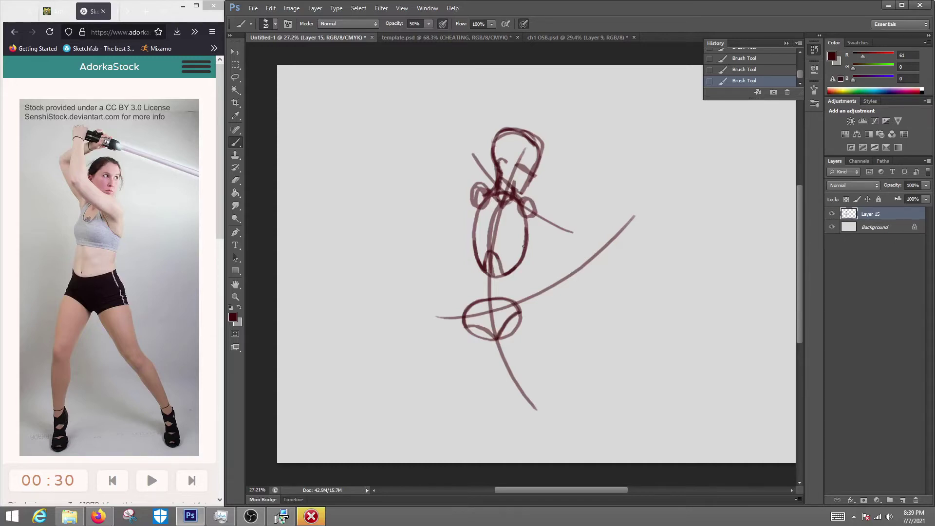
Erase the torso oval while keeping the spine line
key(e)
key(l)
mouse_move(651, 211)
mouse_down()
mouse_move(521, 281)
mouse_move(499, 340)
mouse_move(520, 307)
mouse_move(469, 301)
mouse_move(484, 340)
mouse_up()
click(555, 336)
key(e)
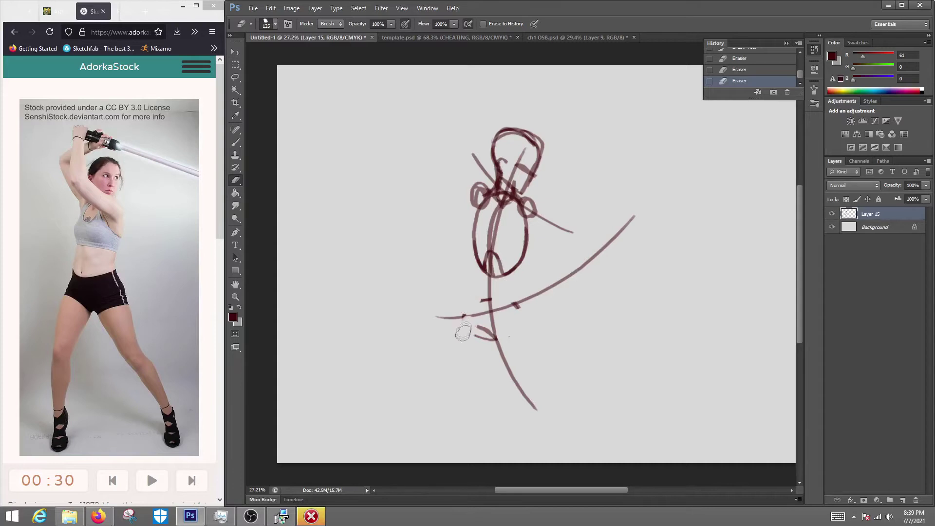
drag(476, 300, 472, 258)
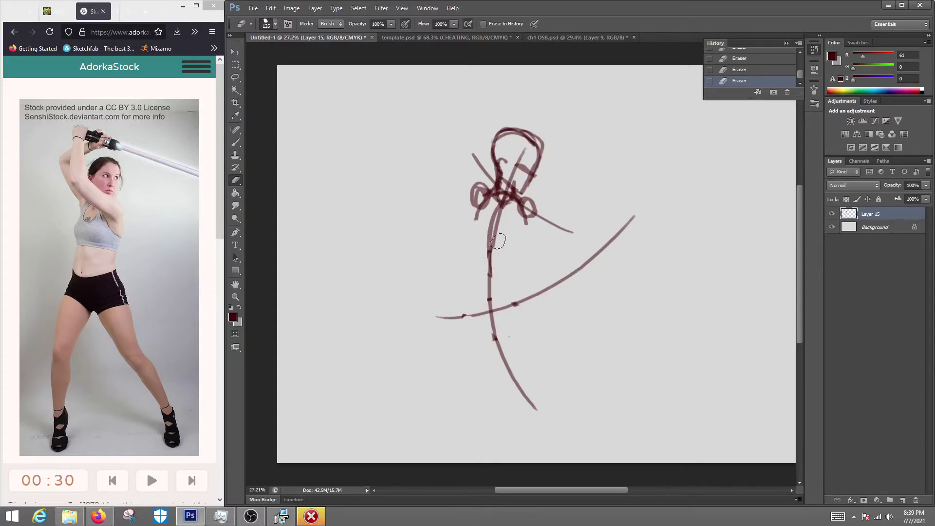
Draw new left and right torso contour curves below the head
key(b)
drag(477, 207, 487, 286)
key(ctrl+z)
drag(476, 206, 487, 286)
mouse_move(526, 206)
mouse_down()
mouse_move(523, 259)
mouse_move(494, 286)
mouse_up()
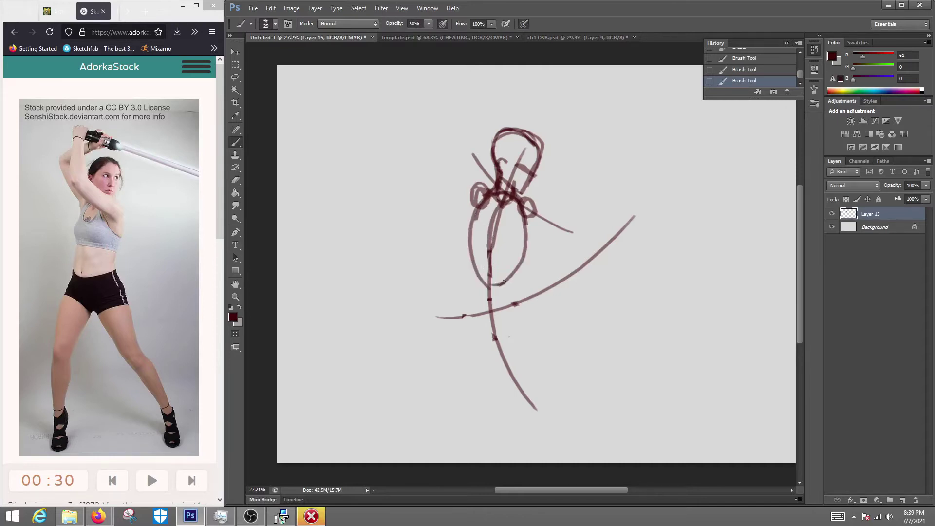
drag(524, 235, 534, 295)
drag(526, 250, 487, 282)
drag(469, 246, 496, 316)
mouse_move(520, 268)
mouse_down()
mouse_move(537, 302)
mouse_move(491, 316)
mouse_move(471, 283)
mouse_move(476, 199)
mouse_move(524, 243)
mouse_move(535, 305)
mouse_move(492, 316)
mouse_up()
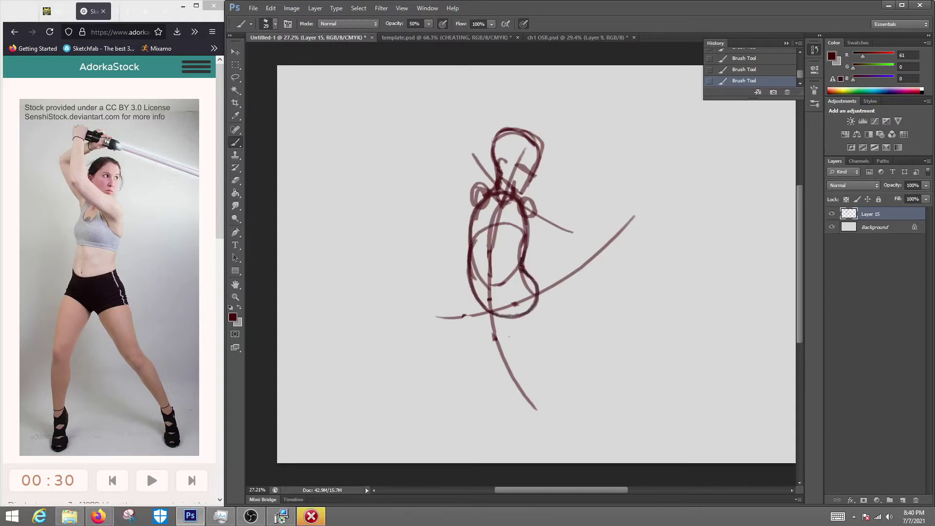
Erase faint inner strokes and redraw the right torso edge darker
key(e)
mouse_move(486, 231)
mouse_down()
mouse_move(492, 297)
mouse_move(524, 300)
mouse_move(510, 269)
mouse_move(524, 233)
mouse_up()
key(b)
mouse_move(536, 308)
mouse_down()
mouse_move(539, 287)
mouse_move(522, 259)
mouse_up()
key(e)
mouse_move(525, 292)
mouse_down()
mouse_move(526, 265)
mouse_move(536, 272)
mouse_move(529, 263)
mouse_move(535, 270)
mouse_move(521, 316)
mouse_up()
key(b)
drag(535, 270, 529, 301)
drag(522, 243, 531, 270)
drag(527, 221, 529, 252)
Clean stray marks, then add a torso centre line, chest curve and darker lower outline
key(e)
drag(551, 284, 540, 293)
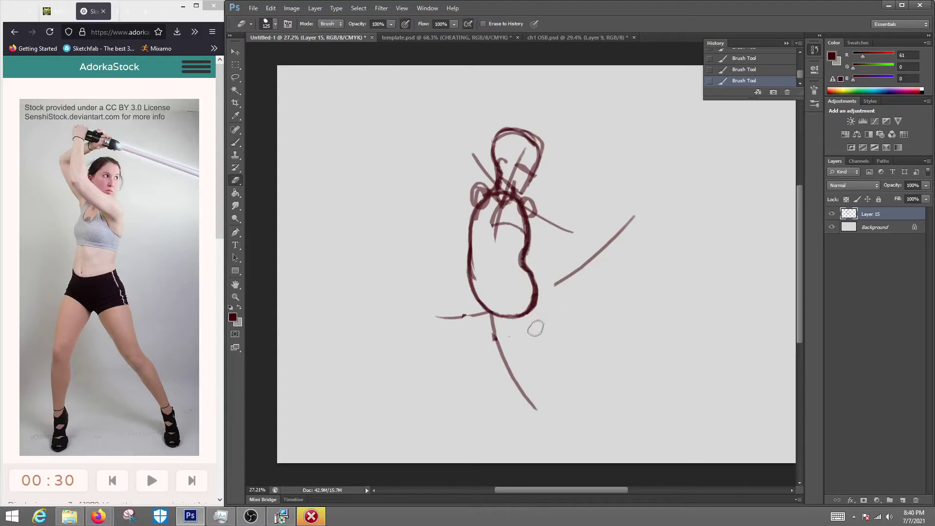
drag(480, 254, 479, 287)
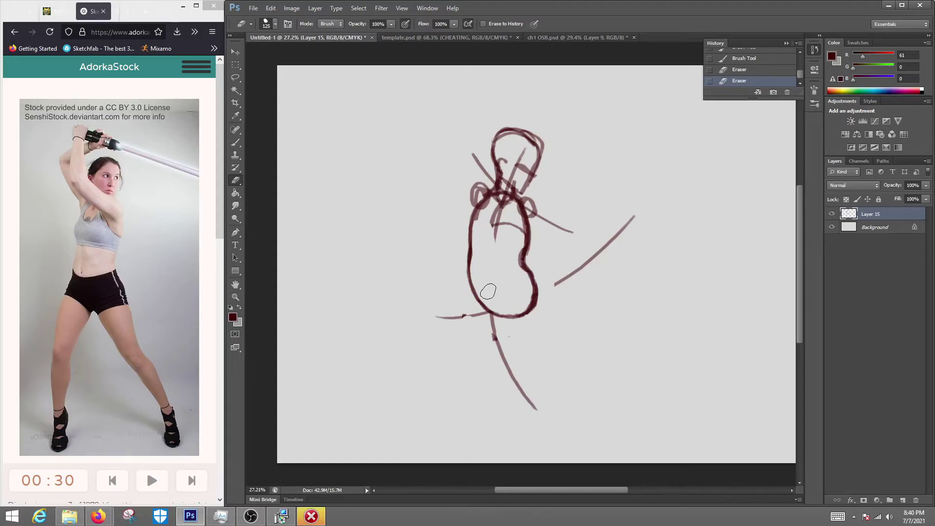
key(b)
drag(473, 243, 475, 251)
drag(471, 265, 475, 279)
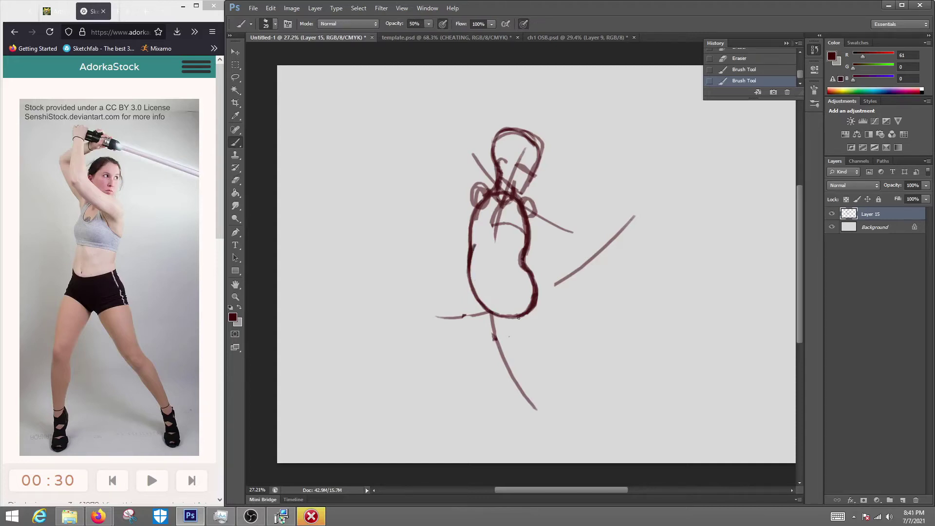
drag(501, 196, 504, 313)
drag(471, 232, 525, 238)
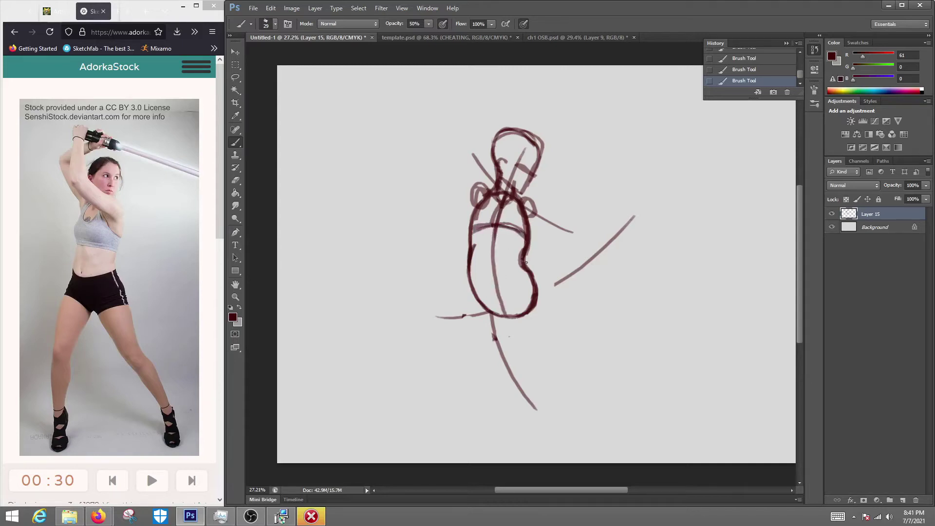
drag(532, 279, 506, 315)
drag(506, 315, 473, 283)
Draw two leg lines reaching toward the bottom of the canvas
key(e)
drag(540, 292, 518, 311)
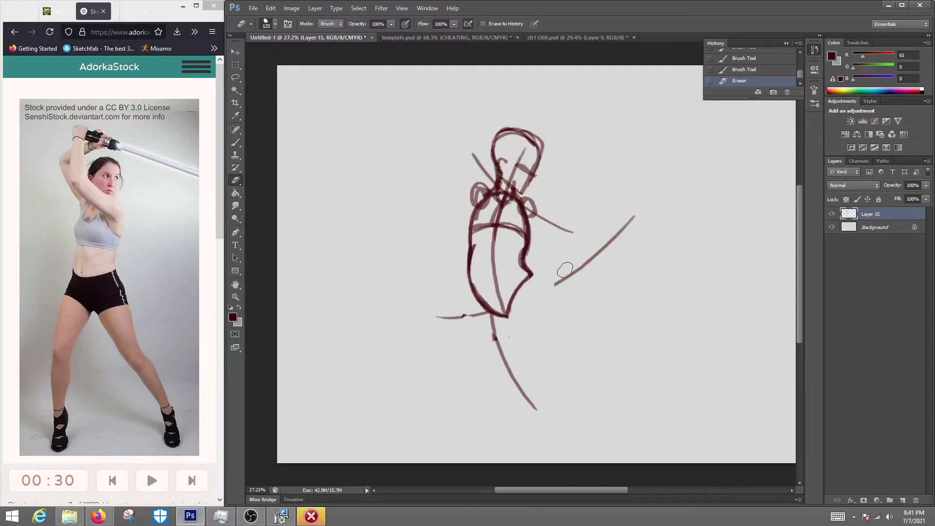
key(b)
drag(481, 292, 476, 462)
key(ctrl+z)
drag(515, 279, 645, 460)
Move the whole sketch up, then add a ground line, leg diagonals and raised arms
key(ctrl+t)
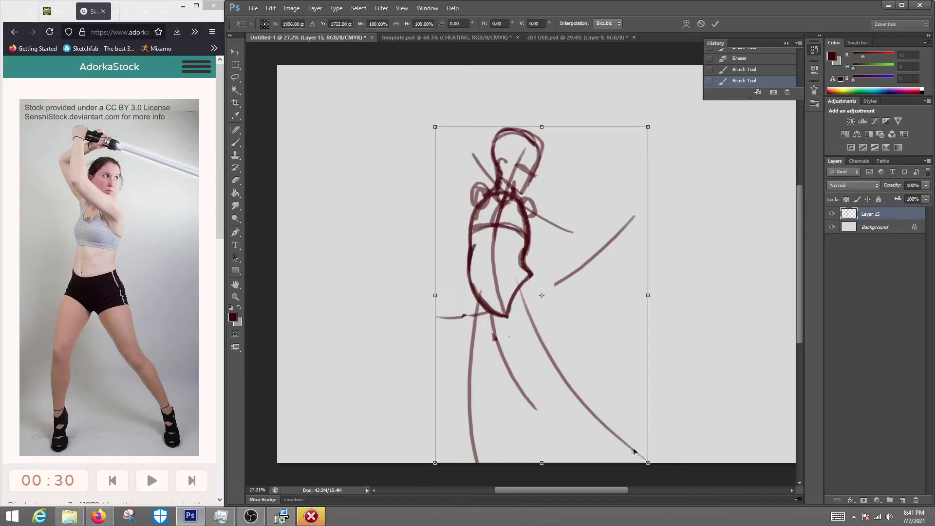
drag(567, 335, 558, 297)
key(Return)
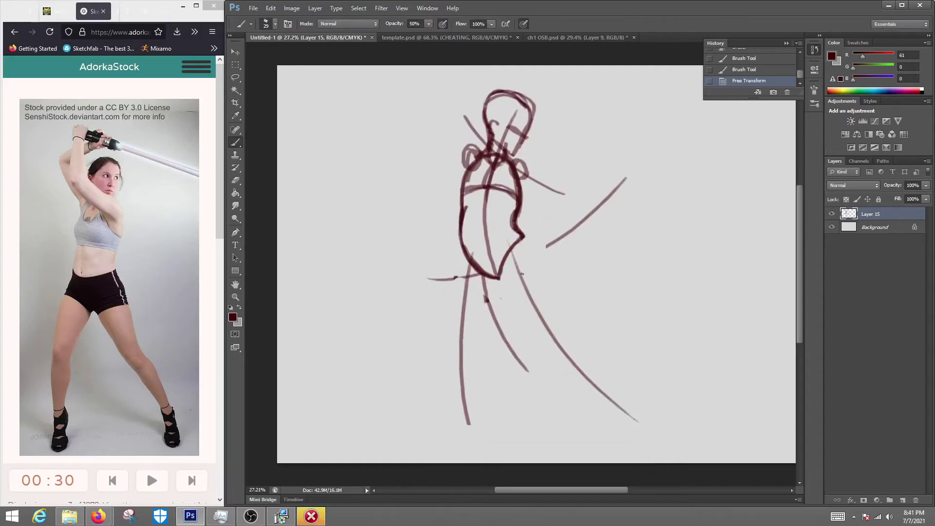
drag(458, 433, 692, 425)
drag(466, 278, 478, 462)
drag(517, 278, 655, 423)
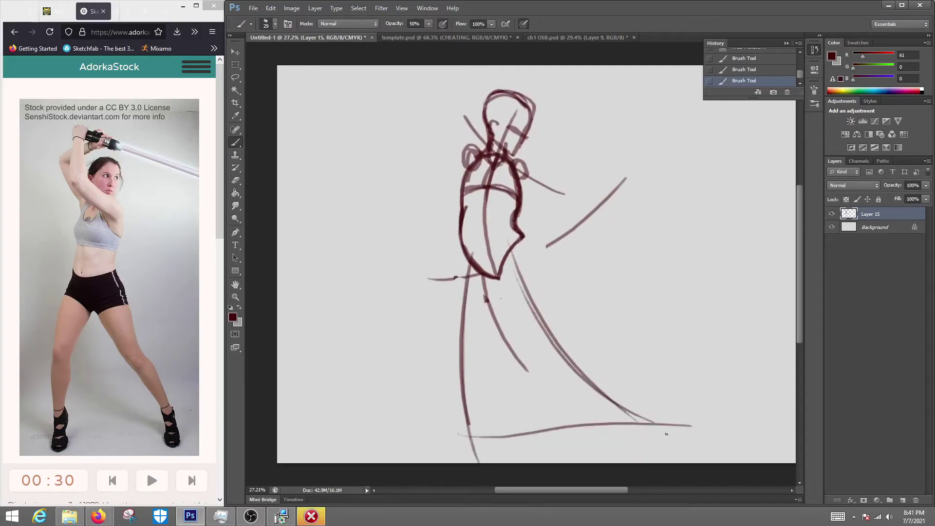
drag(462, 155, 477, 65)
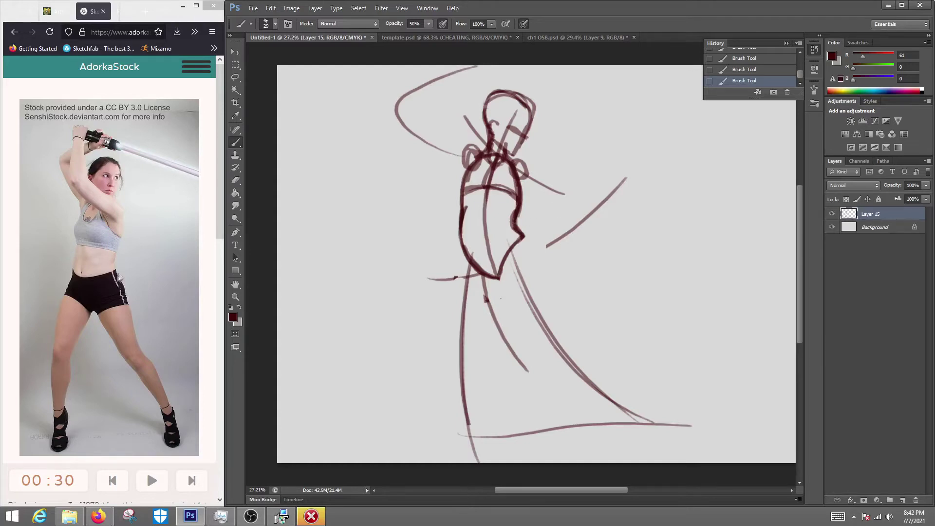
Darken the waist and sketch the right thigh, hip stroke and knee circle
mouse_move(524, 235)
mouse_down()
mouse_move(520, 208)
mouse_move(529, 244)
mouse_up()
drag(500, 278, 540, 317)
mouse_move(531, 246)
mouse_down()
mouse_move(543, 274)
mouse_move(540, 316)
mouse_move(539, 255)
mouse_move(548, 306)
mouse_move(542, 268)
mouse_up()
drag(539, 302, 549, 314)
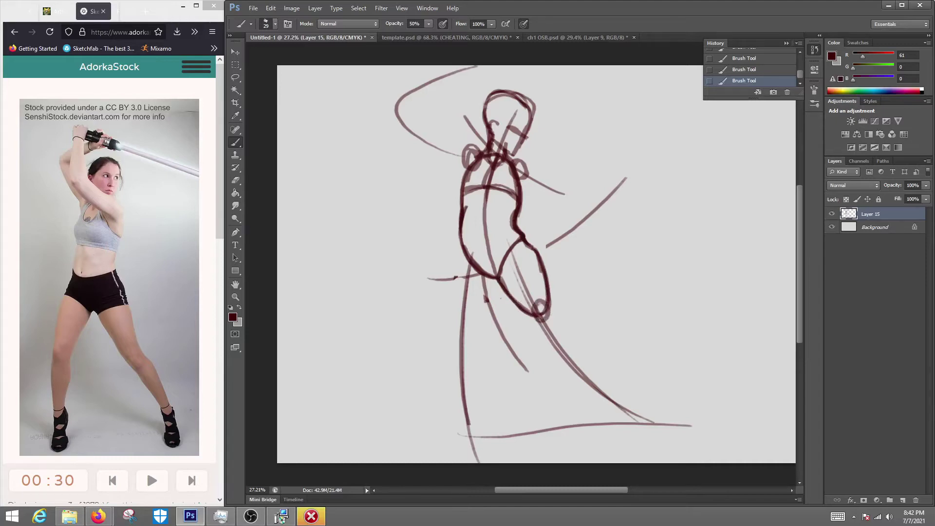
drag(535, 250, 525, 312)
key(ctrl+z)
mouse_move(537, 249)
mouse_down()
mouse_move(525, 315)
mouse_move(545, 250)
mouse_up()
key(ctrl+z)
key(ctrl+z)
mouse_move(523, 307)
mouse_down()
mouse_move(591, 391)
mouse_move(605, 394)
mouse_up()
Redraw the right calf and shin as one darker contour down the leg
drag(541, 338, 565, 372)
mouse_move(540, 335)
mouse_down()
mouse_move(571, 379)
mouse_move(601, 392)
mouse_up()
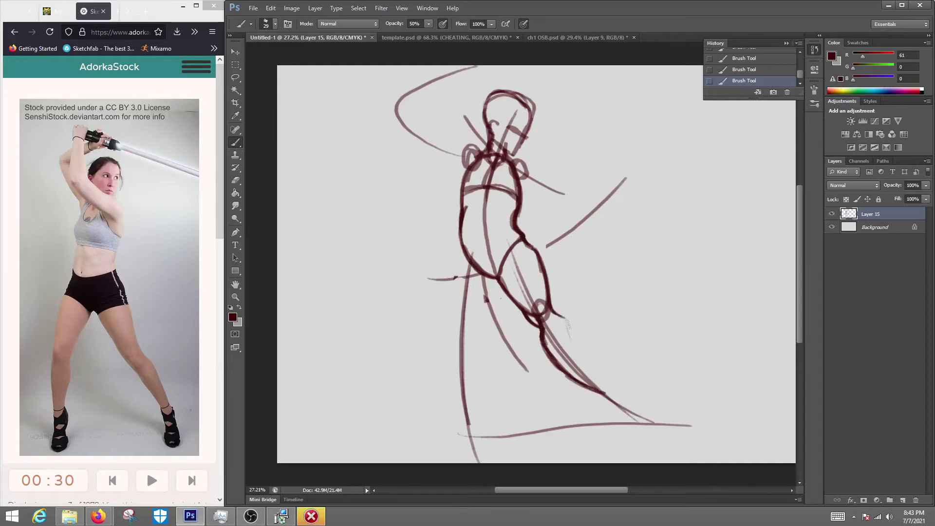
key(e)
drag(543, 338, 604, 392)
key(b)
drag(540, 335, 606, 392)
key(ctrl+z)
key(ctrl+z)
drag(541, 334, 613, 394)
drag(550, 302, 593, 365)
key(ctrl+z)
drag(563, 318, 604, 390)
mouse_move(552, 304)
mouse_down()
mouse_move(606, 387)
mouse_move(542, 331)
mouse_move(580, 338)
mouse_move(618, 394)
mouse_move(608, 423)
mouse_up()
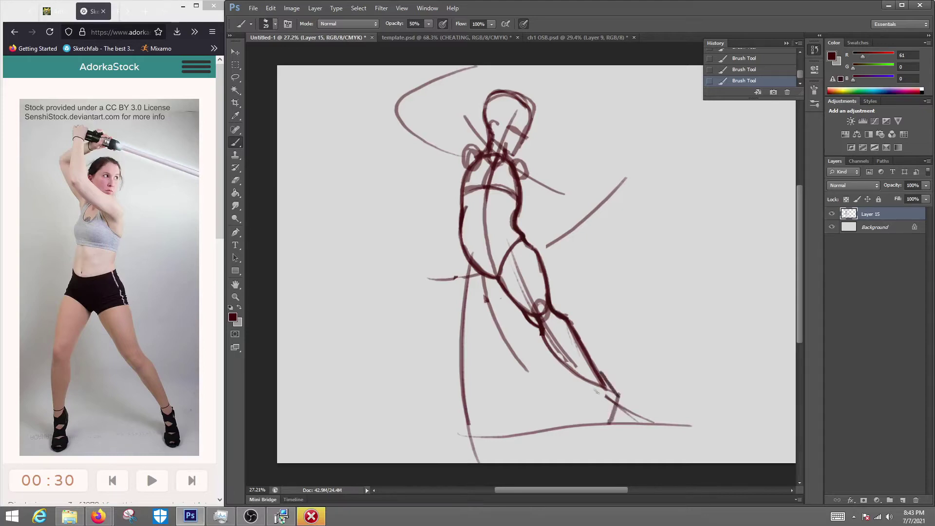
Outline the foot and erase the stray ground line and hatch strokes beside it
mouse_move(588, 381)
mouse_down()
mouse_move(598, 419)
mouse_move(616, 414)
mouse_up()
key(e)
mouse_move(615, 382)
mouse_down()
mouse_move(619, 421)
mouse_move(613, 395)
mouse_move(614, 415)
mouse_move(596, 413)
mouse_move(612, 409)
mouse_up()
key(b)
drag(604, 419, 448, 415)
key(e)
mouse_move(633, 407)
mouse_down()
mouse_move(638, 413)
mouse_move(472, 460)
mouse_up()
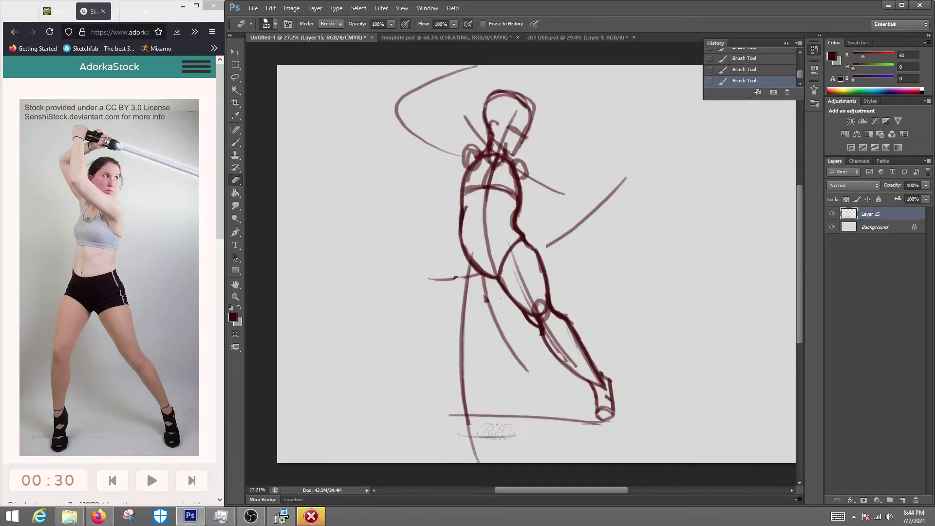
Erase the diagonal stroke and knee circle, then outline the left hip and thigh
drag(548, 244, 624, 179)
mouse_move(537, 289)
mouse_down()
mouse_move(574, 366)
mouse_move(581, 342)
mouse_move(573, 326)
mouse_move(544, 351)
mouse_move(587, 385)
mouse_move(594, 405)
mouse_up()
key(b)
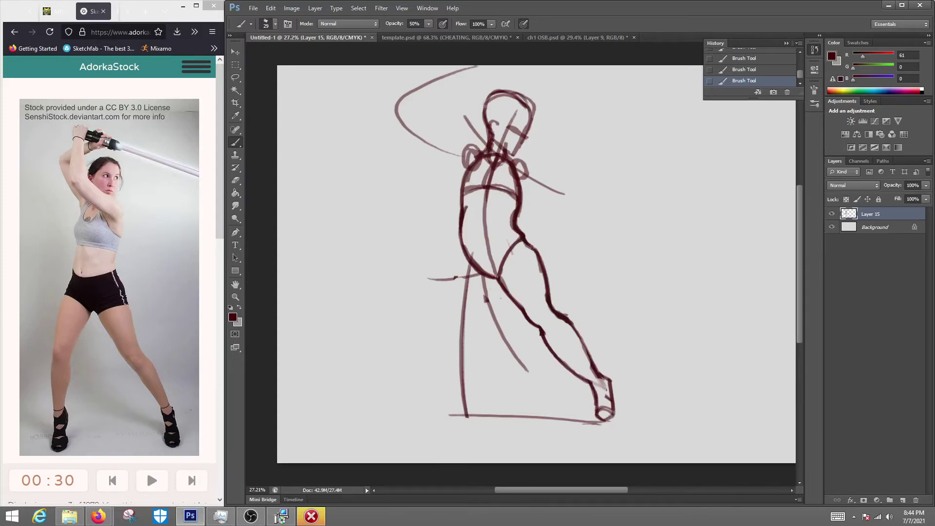
drag(497, 277, 475, 299)
drag(462, 248, 458, 321)
drag(496, 275, 460, 319)
mouse_move(459, 244)
mouse_down()
mouse_move(453, 309)
mouse_move(456, 319)
mouse_move(451, 282)
mouse_move(456, 321)
mouse_move(470, 316)
mouse_up()
drag(454, 254, 455, 315)
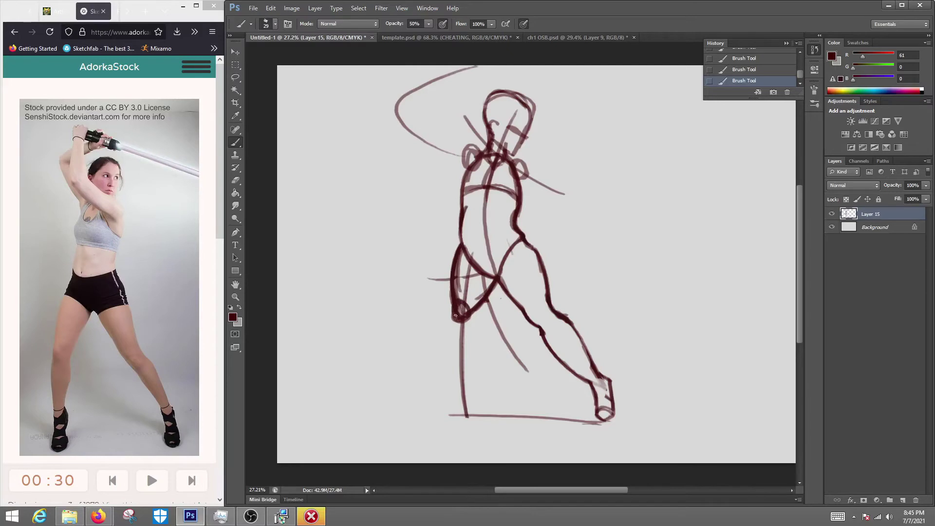
Lighten the knee area and darken the left thigh outline
key(e)
mouse_move(460, 305)
mouse_down()
mouse_move(467, 326)
mouse_move(465, 318)
mouse_up()
key(b)
drag(459, 252, 453, 297)
mouse_move(469, 253)
mouse_down()
mouse_move(453, 325)
mouse_move(453, 298)
mouse_up()
Draw the left lower leg's outer line and shin line from knee to ground
drag(448, 323, 460, 382)
key(ctrl+z)
drag(450, 319, 463, 394)
mouse_move(468, 311)
mouse_down()
mouse_move(474, 329)
mouse_move(461, 395)
mouse_up()
drag(478, 322, 461, 387)
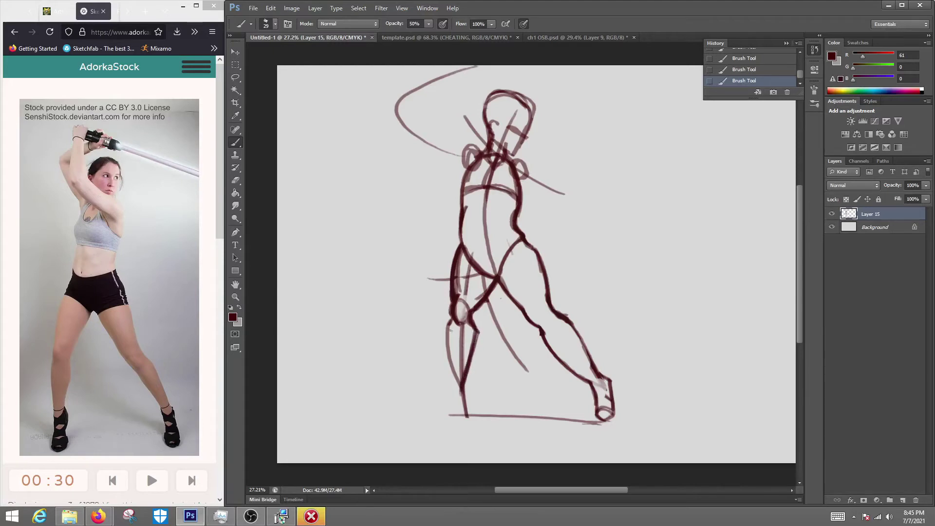
drag(453, 318, 455, 386)
Step back in History to drop the last leg stroke, then retrace the left shin and thigh
click(754, 74)
key(ctrl+z)
key(ctrl+z)
key(ctrl+z)
key(ctrl+z)
key(ctrl+z)
key(ctrl+z)
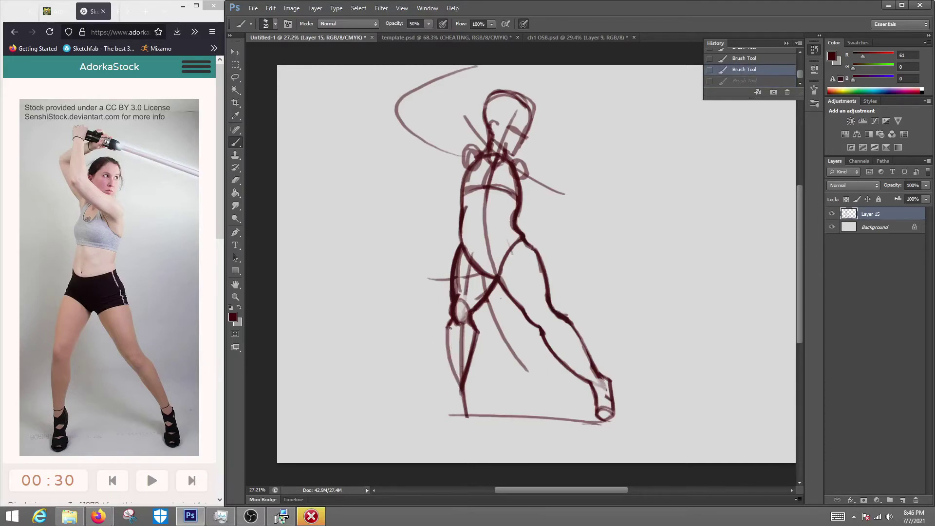
key(ctrl+z)
drag(446, 326, 475, 310)
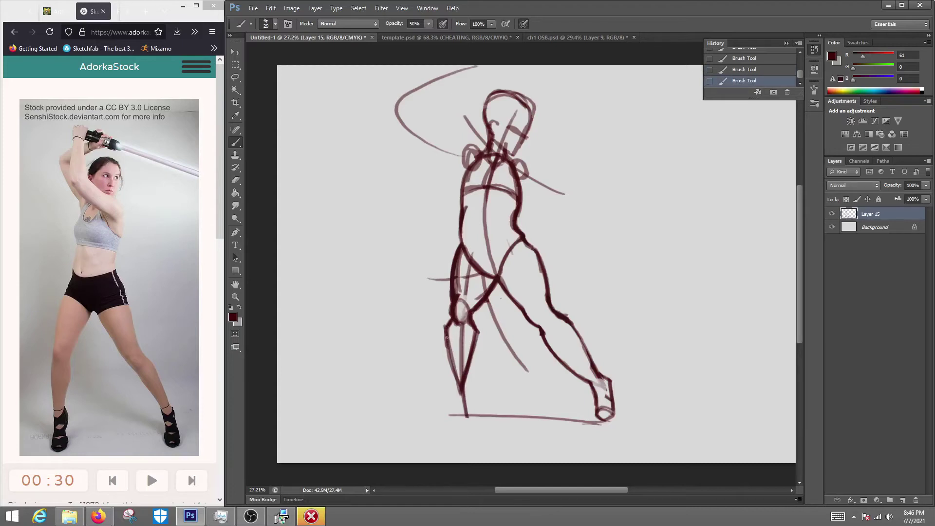
mouse_move(460, 248)
mouse_down()
mouse_move(453, 299)
mouse_move(463, 386)
mouse_move(476, 396)
mouse_move(464, 405)
mouse_move(452, 371)
mouse_move(443, 416)
mouse_move(467, 419)
mouse_move(443, 416)
mouse_move(451, 369)
mouse_move(472, 394)
mouse_move(465, 415)
mouse_move(608, 422)
mouse_up()
Erase the cross-line over the thigh, darken the left hip, and clean stray torso marks
key(e)
mouse_move(494, 304)
mouse_down()
mouse_move(496, 292)
mouse_move(460, 273)
mouse_move(448, 282)
mouse_move(475, 282)
mouse_move(462, 238)
mouse_up()
key(b)
drag(466, 238, 463, 223)
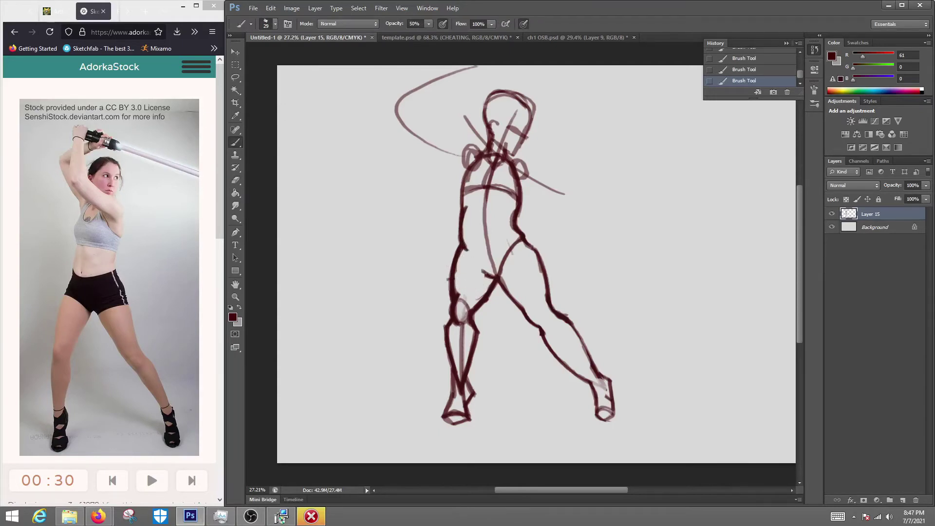
key(e)
mouse_move(503, 253)
mouse_down()
mouse_move(515, 241)
mouse_move(536, 251)
mouse_move(499, 277)
mouse_up()
key(b)
key(e)
drag(475, 207, 480, 193)
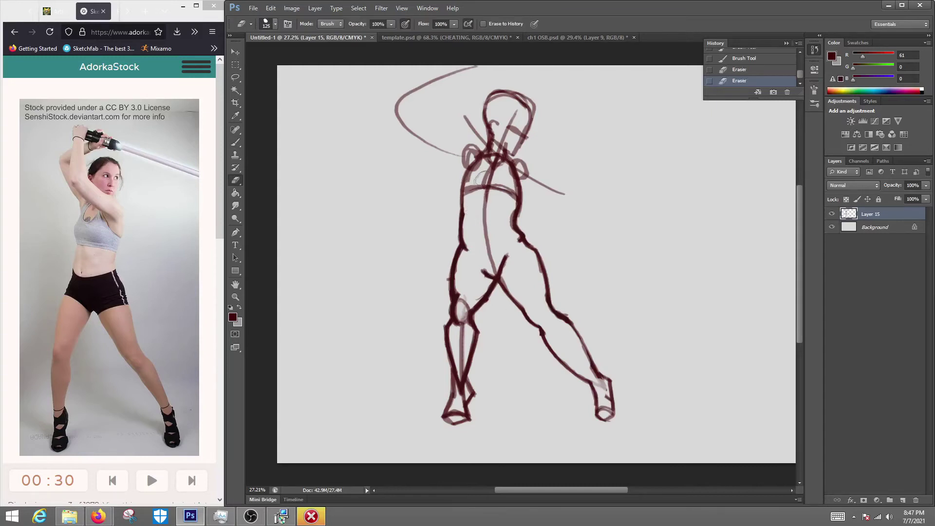
Free Transform the whole sketch lower on the canvas
key(ctrl+t)
drag(561, 215, 561, 244)
key(Return)
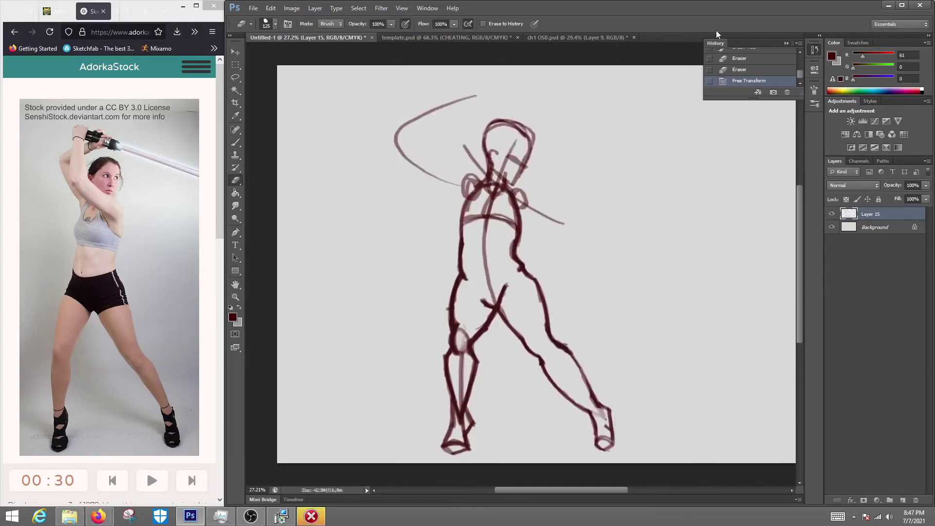
Erase part of the lower-leg strokes and draw the left foot
mouse_move(463, 351)
mouse_down()
mouse_move(458, 426)
mouse_move(450, 413)
mouse_up()
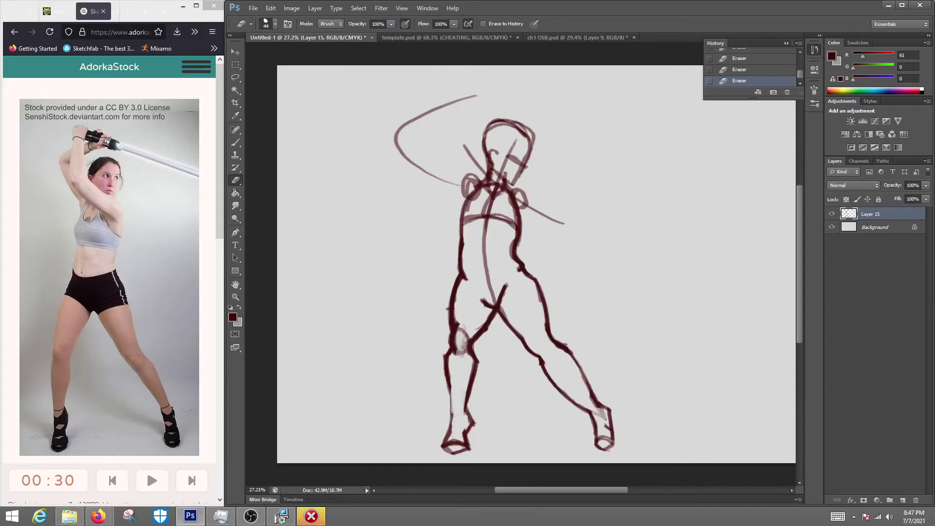
key(b)
drag(451, 359, 444, 440)
Add strokes along the left lower leg and erase faint marks around the knee
drag(471, 405, 468, 447)
drag(452, 411, 450, 382)
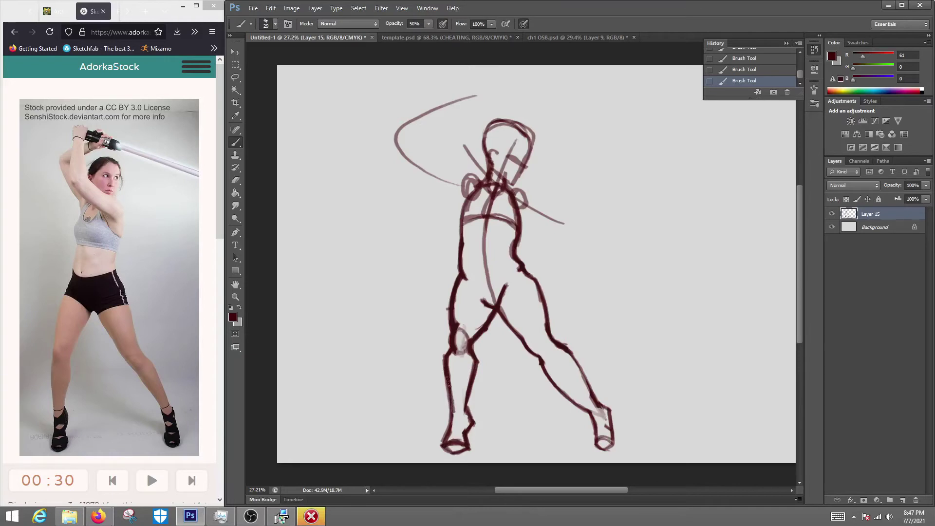
key(e)
mouse_move(462, 326)
mouse_down()
mouse_move(457, 350)
mouse_move(458, 322)
mouse_up()
drag(461, 328, 456, 294)
mouse_move(470, 330)
mouse_down()
mouse_move(460, 357)
mouse_move(453, 347)
mouse_move(451, 356)
mouse_move(470, 356)
mouse_move(489, 310)
mouse_up()
Shape the inner knee with dark strokes and erase the light marks at the right ankle
key(b)
key(e)
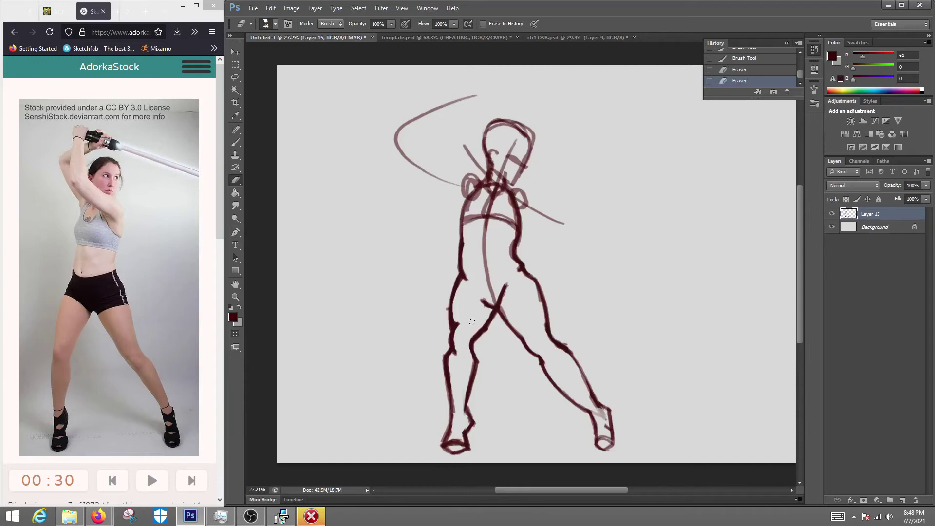
key(b)
drag(486, 333, 471, 347)
mouse_move(500, 311)
mouse_down()
mouse_move(472, 345)
mouse_move(495, 311)
mouse_move(480, 336)
mouse_up()
key(e)
key(b)
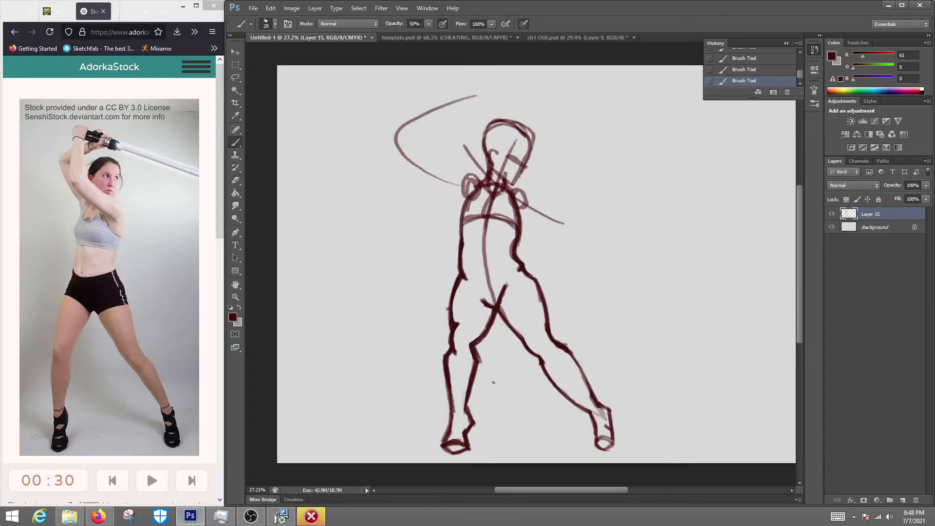
key(e)
drag(594, 407, 606, 431)
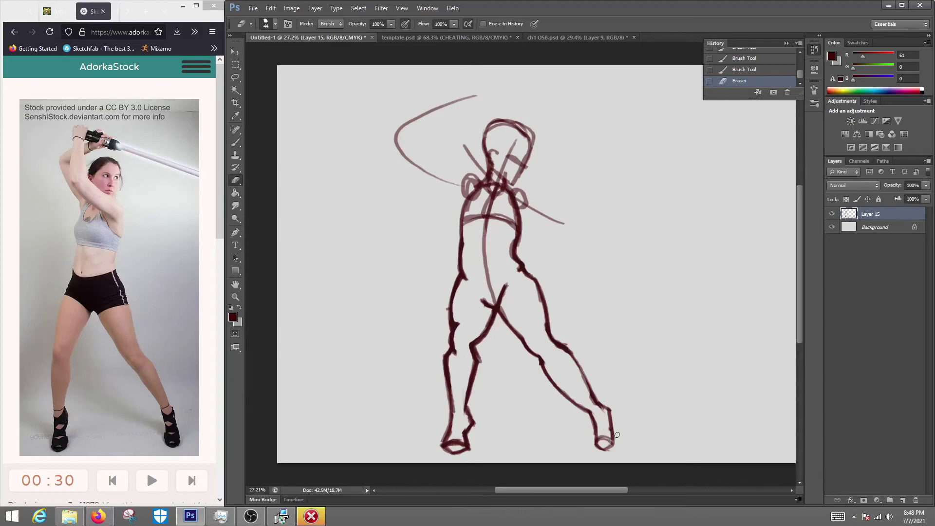
Darken the head outline, neck and collar lines with short brush strokes
key(b)
scroll(791, 270, up, 3)
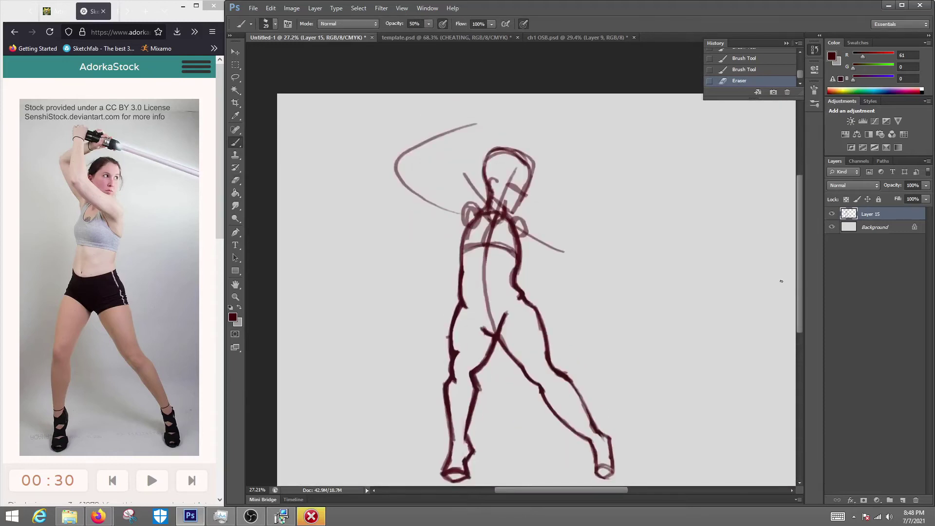
mouse_move(514, 213)
mouse_down()
mouse_move(535, 172)
mouse_move(480, 185)
mouse_up()
mouse_move(515, 212)
mouse_down()
mouse_move(494, 200)
mouse_move(508, 185)
mouse_move(497, 213)
mouse_move(514, 210)
mouse_up()
key(e)
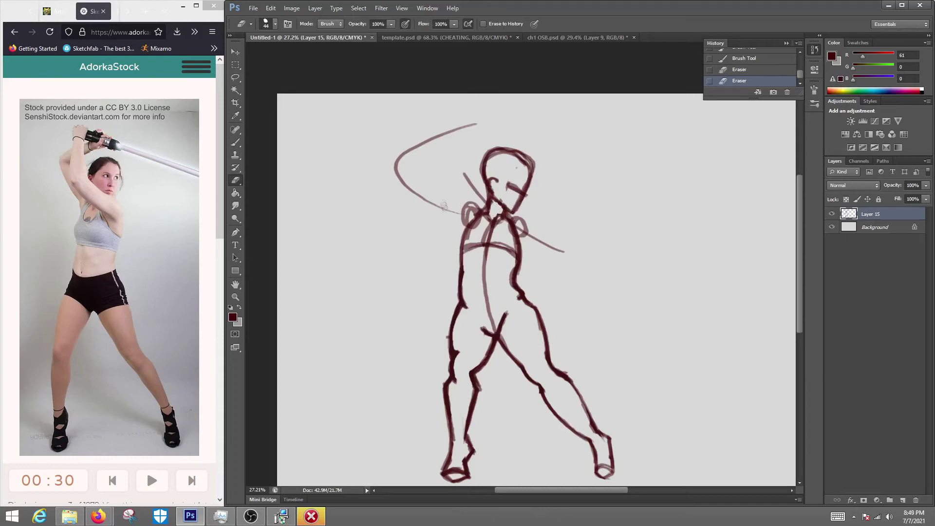
key(b)
drag(481, 210, 483, 209)
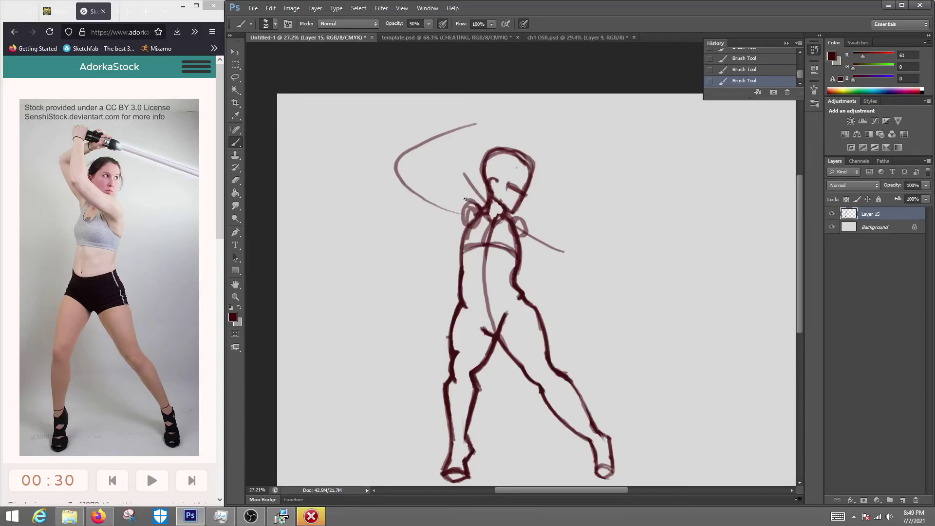
Draw and refine the left shoulder curve and raised upper-arm line
drag(452, 198, 460, 233)
key(ctrl+z)
drag(451, 199, 460, 230)
key(e)
mouse_move(465, 200)
mouse_down()
mouse_move(481, 208)
mouse_move(452, 201)
mouse_up()
key(b)
drag(460, 236, 451, 201)
key(e)
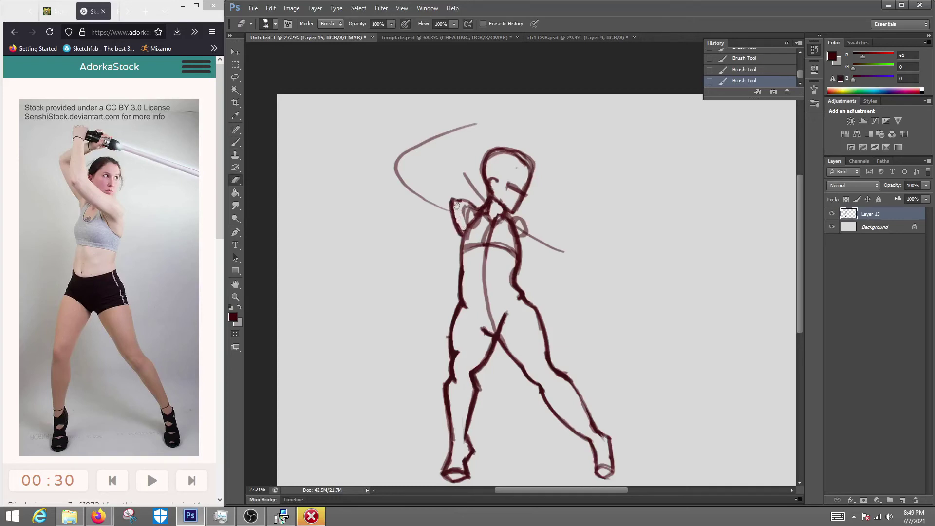
drag(464, 227, 469, 237)
key(b)
mouse_move(451, 205)
mouse_down()
mouse_move(462, 241)
mouse_move(469, 228)
mouse_move(469, 258)
mouse_up()
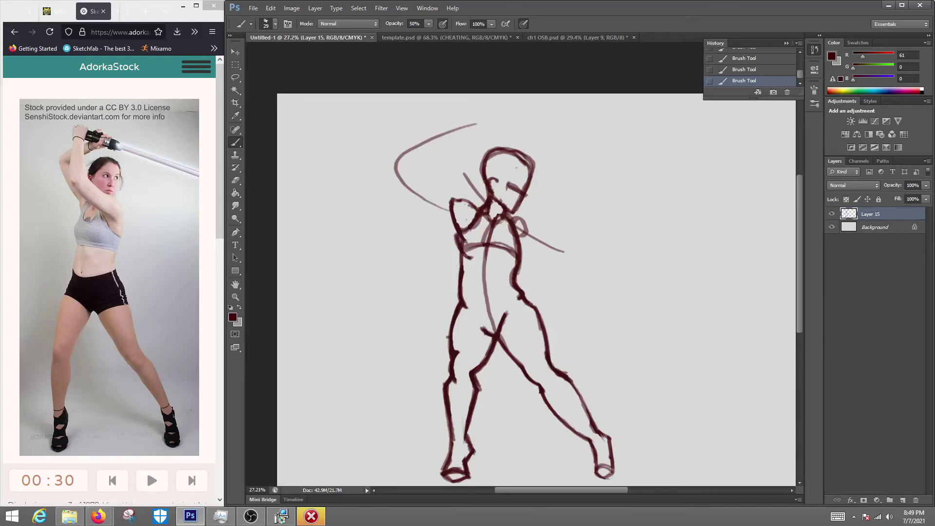
Erase stray left-torso strokes and darken the left torso and shoulder contours
key(e)
drag(465, 235, 470, 263)
mouse_move(469, 258)
mouse_down()
mouse_move(475, 264)
mouse_move(482, 250)
mouse_move(461, 237)
mouse_up()
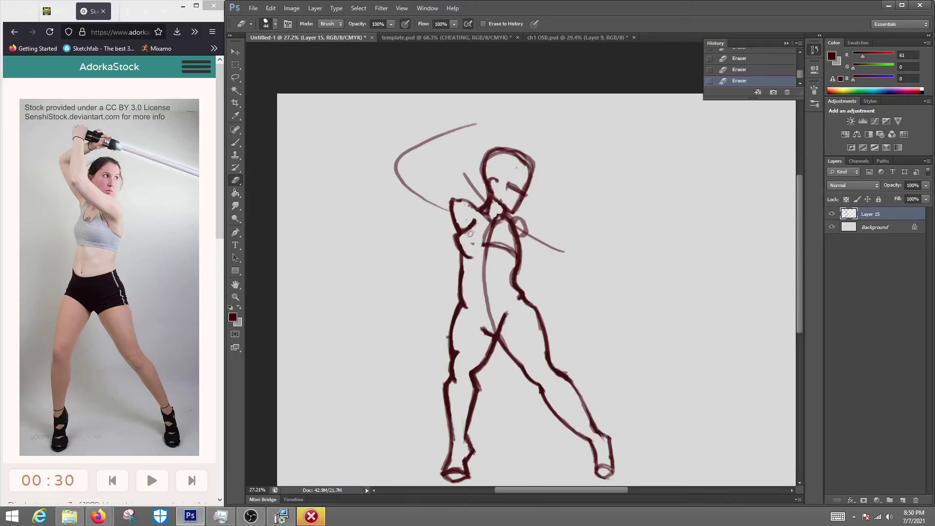
key(b)
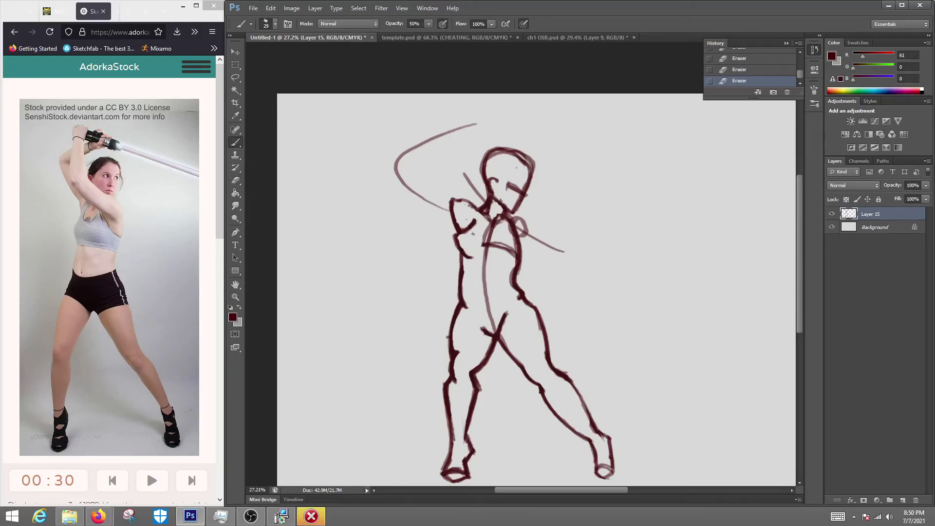
drag(453, 232, 455, 247)
mouse_move(466, 200)
mouse_down()
mouse_move(452, 202)
mouse_move(474, 245)
mouse_up()
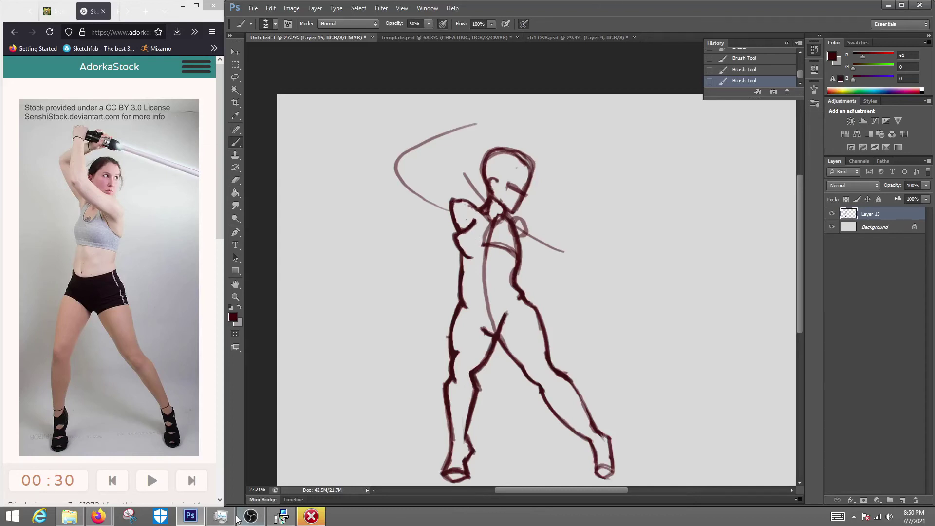
click(251, 516)
click(785, 386)
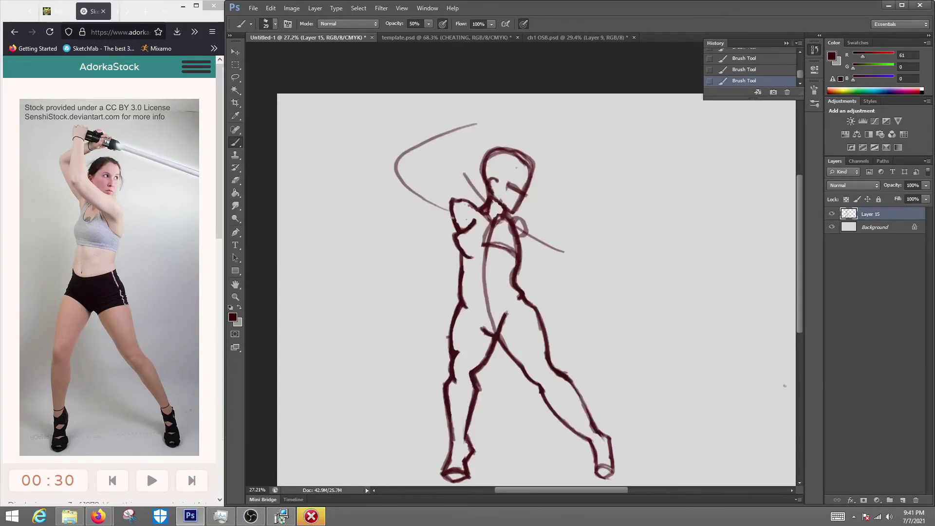
Draw the raised arm's upper contour and lighten its inner lines
key(ctrl+z)
mouse_move(432, 174)
mouse_down()
mouse_move(412, 178)
mouse_move(454, 220)
mouse_move(430, 175)
mouse_move(457, 230)
mouse_up()
drag(431, 200, 454, 224)
drag(412, 178, 441, 216)
mouse_move(412, 179)
mouse_down()
mouse_move(436, 177)
mouse_move(457, 201)
mouse_up()
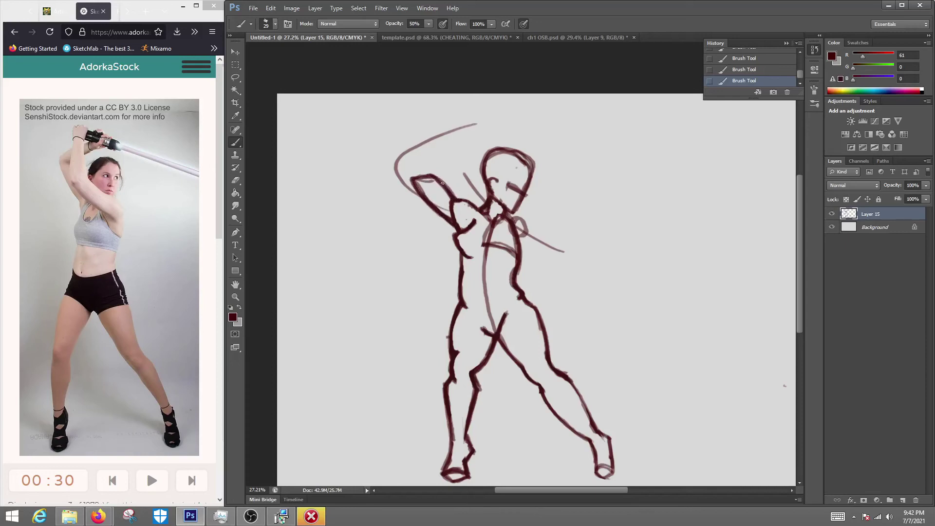
key(e)
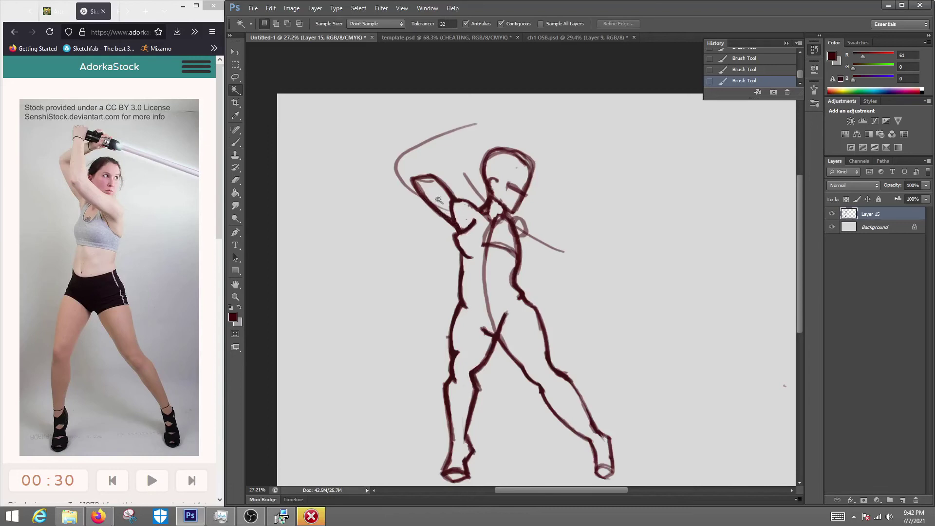
drag(457, 221, 411, 168)
Arc the forearm strokes over the head toward the sword hilt
key(b)
mouse_move(413, 168)
mouse_down()
mouse_move(408, 182)
mouse_move(448, 146)
mouse_move(492, 136)
mouse_up()
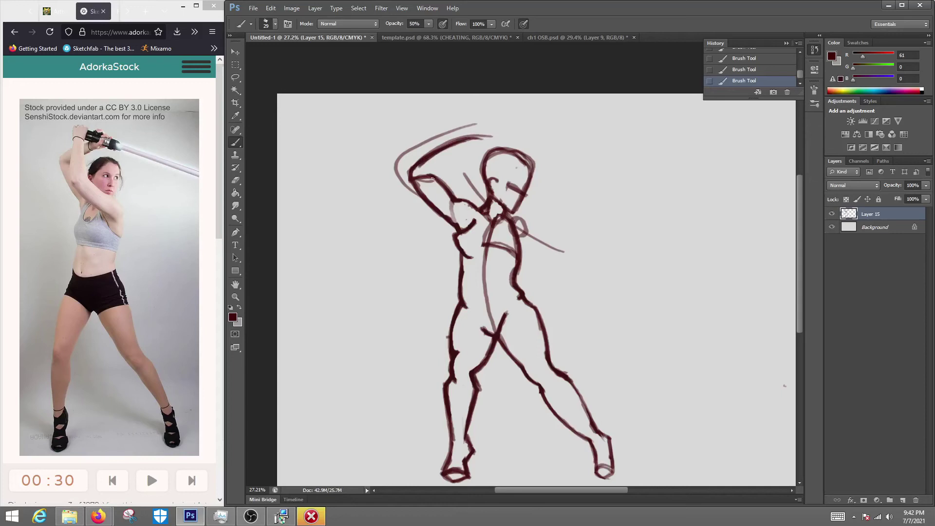
mouse_move(432, 178)
mouse_down()
mouse_move(488, 137)
mouse_move(456, 159)
mouse_move(482, 140)
mouse_move(428, 158)
mouse_move(405, 184)
mouse_move(429, 154)
mouse_move(471, 145)
mouse_move(485, 130)
mouse_move(496, 143)
mouse_move(486, 146)
mouse_up()
key(e)
key(ctrl+z)
key(b)
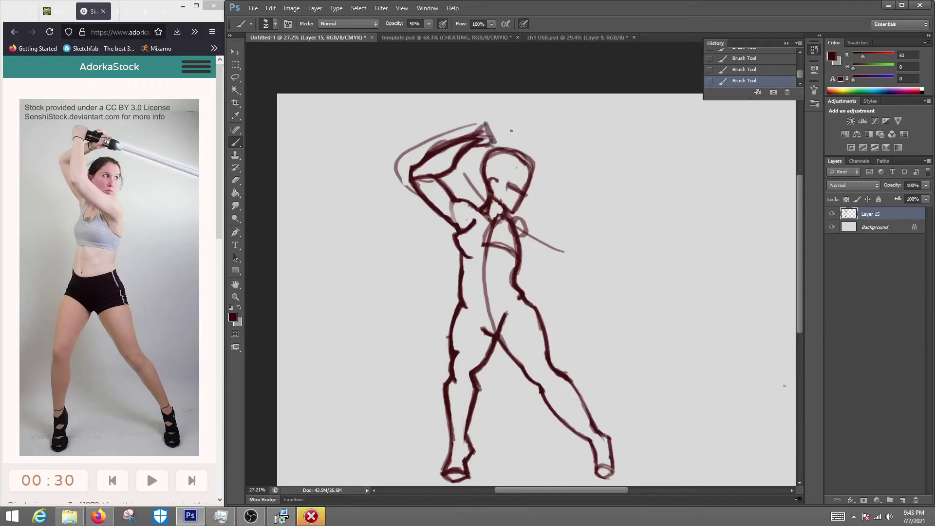
Draw along the top of the sword hilt, undoing and redoing the hilt strokes
mouse_move(489, 123)
mouse_down()
mouse_move(467, 125)
mouse_move(493, 136)
mouse_up()
key(ctrl+alt+z)
key(ctrl+alt+z)
key(ctrl+shift+z)
key(ctrl+shift+z)
key(ctrl+alt+z)
key(ctrl+shift+z)
Draw the sword blade extending right and darken the hilt above the hands
drag(460, 127, 563, 162)
drag(497, 141, 605, 188)
drag(501, 139, 603, 181)
mouse_move(488, 133)
mouse_down()
mouse_move(450, 119)
mouse_move(496, 139)
mouse_move(402, 181)
mouse_move(412, 195)
mouse_move(437, 172)
mouse_move(424, 175)
mouse_move(437, 178)
mouse_move(458, 158)
mouse_up()
key(e)
key(b)
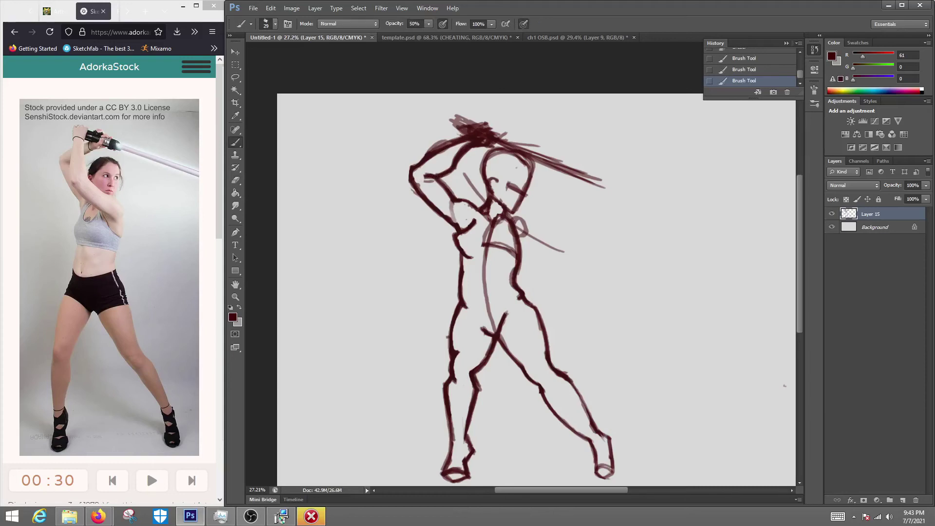
Firm up the elbow and forearm contour and start a stroke on the chest
drag(421, 201, 447, 223)
drag(416, 180, 424, 204)
drag(414, 190, 432, 212)
key(e)
mouse_move(428, 179)
mouse_down()
mouse_move(420, 192)
mouse_move(482, 225)
mouse_move(420, 173)
mouse_move(434, 213)
mouse_move(456, 221)
mouse_up()
key(ctrl+alt+z)
key(ctrl+alt+z)
key(ctrl+alt+z)
key(b)
drag(450, 225, 457, 220)
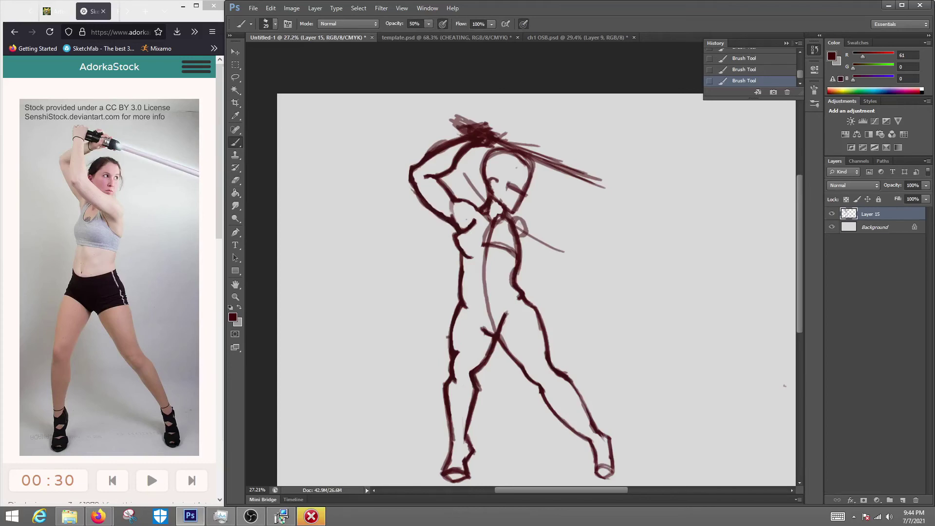
mouse_move(528, 237)
mouse_down()
mouse_move(520, 215)
mouse_move(523, 240)
mouse_move(511, 236)
mouse_move(510, 221)
mouse_move(519, 229)
mouse_up()
key(e)
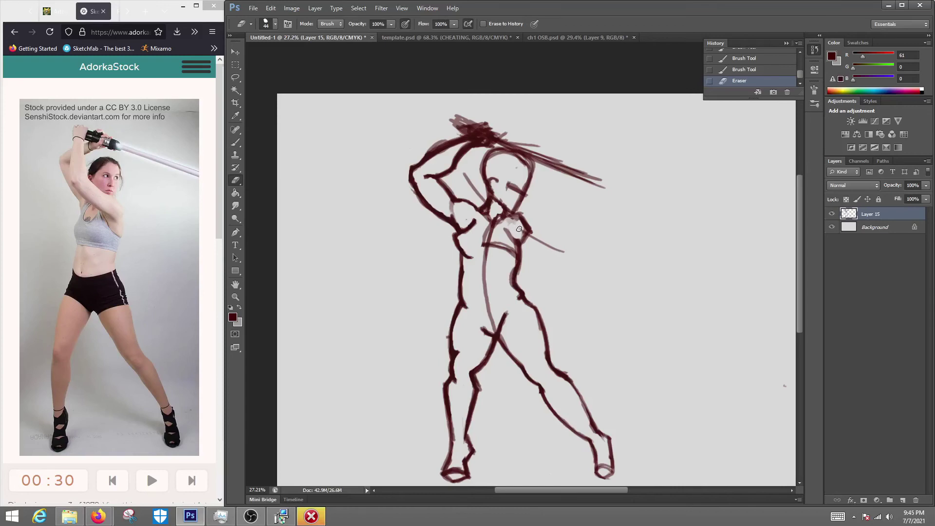
Clear extra chest lines and darken the diagonal crossing-arm strokes
mouse_move(519, 229)
mouse_down()
mouse_move(508, 221)
mouse_move(504, 241)
mouse_move(491, 227)
mouse_move(509, 240)
mouse_up()
key(b)
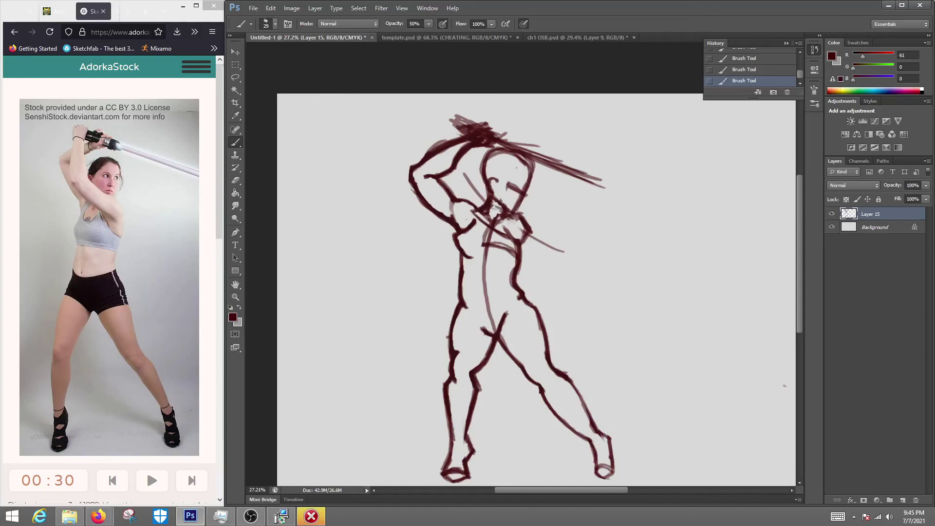
mouse_move(470, 210)
mouse_down()
mouse_move(499, 235)
mouse_move(516, 220)
mouse_move(470, 221)
mouse_move(504, 243)
mouse_up()
key(e)
key(b)
key(e)
key(b)
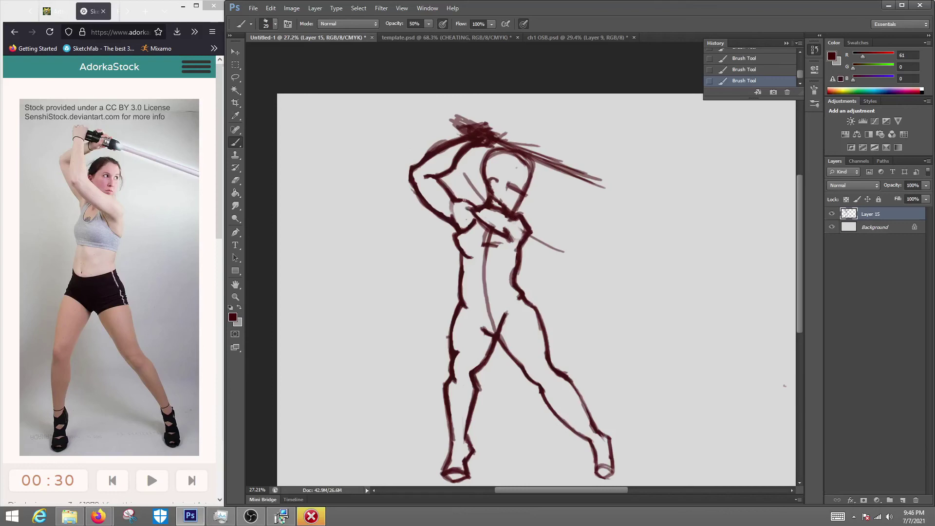
Draw the inner and outer torso lines up to the shoulder and erase a stray chest stroke
mouse_move(463, 172)
mouse_down()
mouse_move(465, 205)
mouse_move(467, 168)
mouse_up()
drag(488, 201, 467, 147)
mouse_move(461, 188)
mouse_down()
mouse_move(466, 148)
mouse_move(486, 190)
mouse_move(458, 135)
mouse_move(472, 146)
mouse_up()
key(e)
key(b)
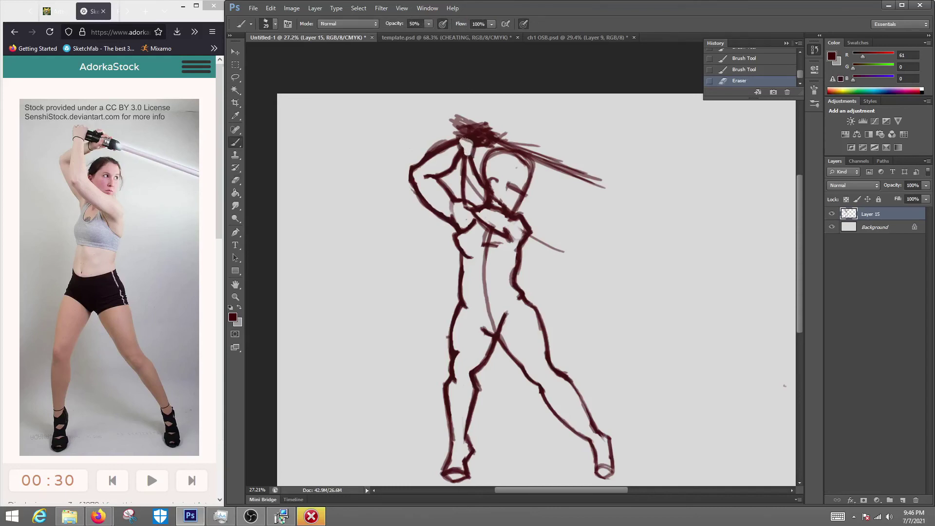
key(e)
mouse_move(468, 179)
mouse_down()
mouse_move(478, 209)
mouse_move(483, 198)
mouse_move(494, 209)
mouse_move(485, 205)
mouse_up()
key(b)
Trim the neck stroke, erase the diagonal line beside the torso, and reshape the bust
key(e)
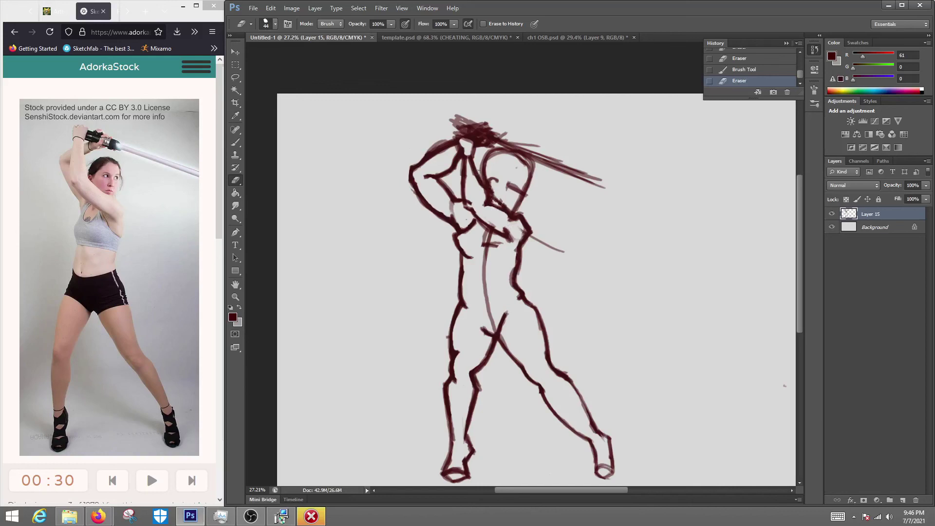
drag(469, 163, 468, 151)
drag(518, 235, 564, 253)
key(b)
mouse_move(500, 233)
mouse_down()
mouse_move(511, 245)
mouse_move(479, 241)
mouse_move(494, 265)
mouse_move(485, 261)
mouse_up()
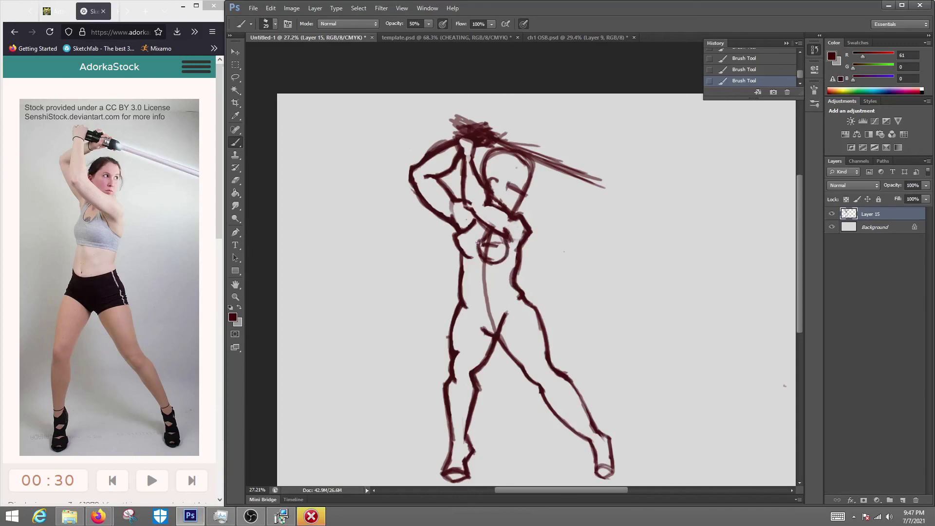
key(e)
mouse_move(494, 245)
mouse_down()
mouse_move(497, 263)
mouse_move(514, 255)
mouse_up()
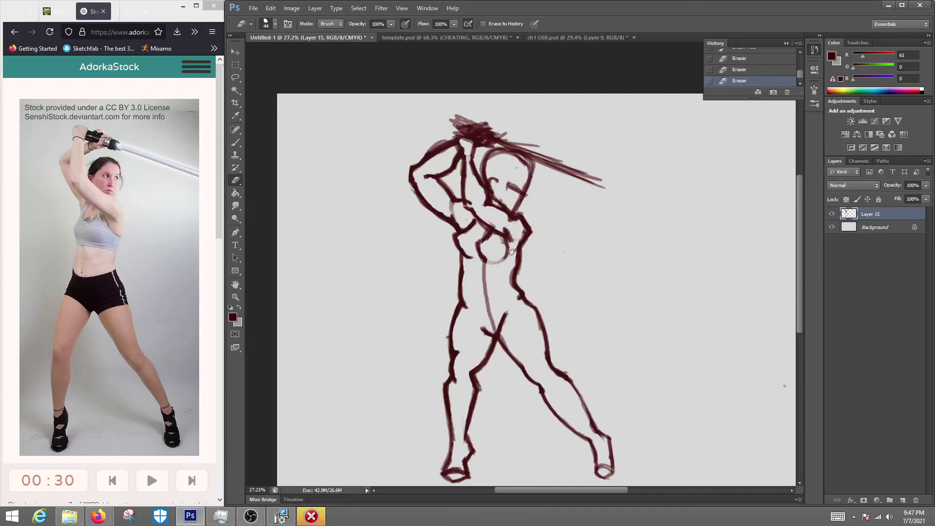
Add small torso marks and erase the faint guide line down the torso
key(b)
click(528, 266)
mouse_move(507, 229)
mouse_down()
mouse_move(514, 246)
mouse_move(503, 256)
mouse_move(483, 230)
mouse_up()
key(e)
mouse_move(485, 272)
mouse_down()
mouse_move(493, 327)
mouse_move(530, 238)
mouse_up()
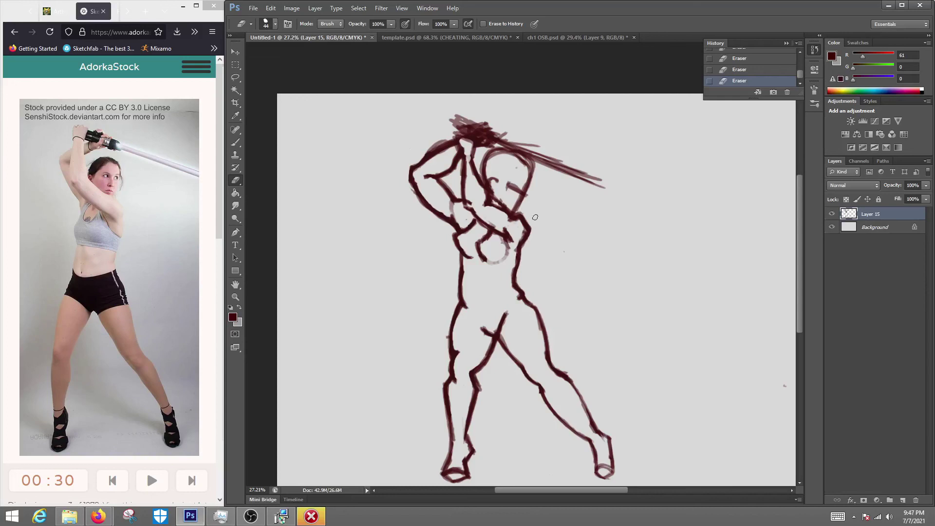
Extend the sword blade and darken its grip with brush strokes
scroll(791, 267, up, 1)
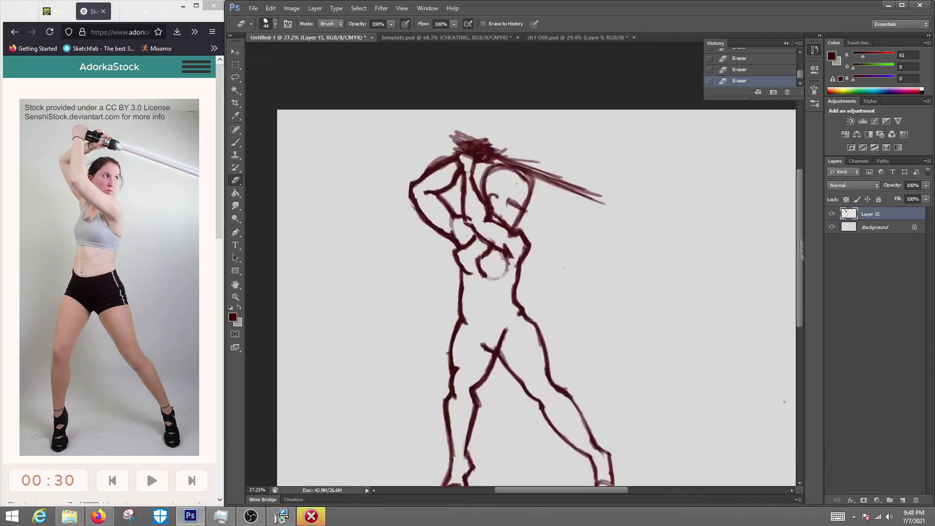
key(b)
drag(518, 167, 618, 205)
mouse_move(473, 135)
mouse_down()
mouse_move(450, 146)
mouse_move(621, 206)
mouse_up()
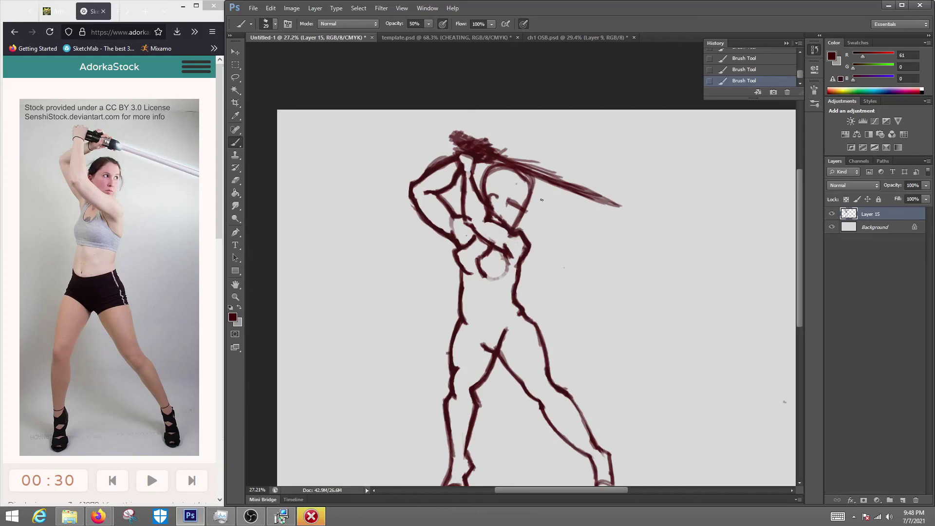
Erase and lighten the stray strokes at the chest
key(e)
drag(509, 246, 509, 253)
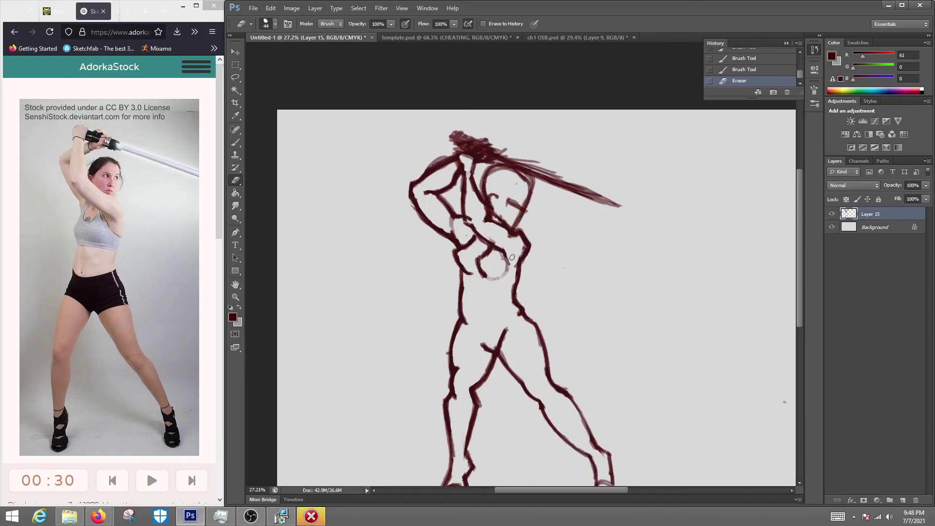
key(b)
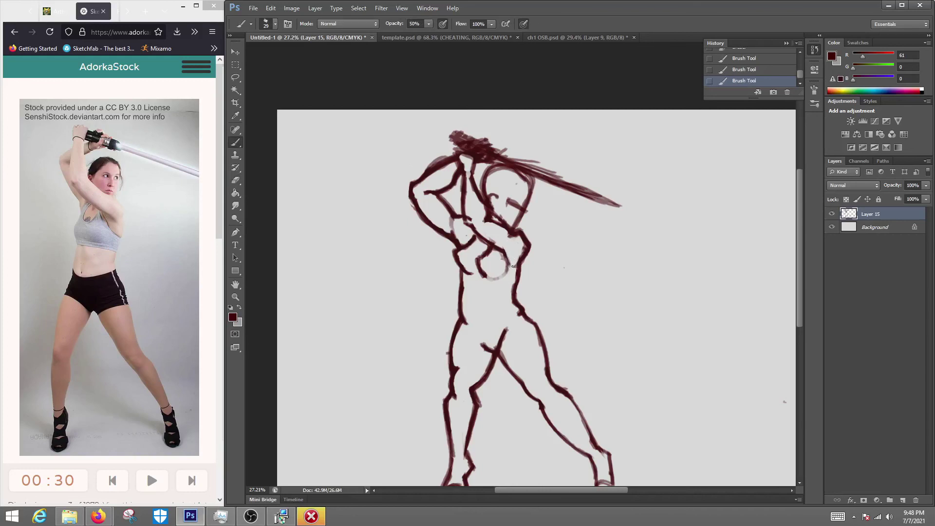
key(e)
mouse_move(520, 254)
mouse_down()
mouse_move(522, 237)
mouse_move(529, 244)
mouse_move(512, 309)
mouse_up()
key(b)
Clean up the torso lines and redraw the torso's outer contour
key(e)
mouse_move(471, 283)
mouse_down()
mouse_move(462, 313)
mouse_move(461, 293)
mouse_up()
key(b)
mouse_move(462, 283)
mouse_down()
mouse_move(460, 269)
mouse_move(462, 319)
mouse_move(467, 285)
mouse_move(459, 314)
mouse_up()
key(e)
key(b)
key(e)
key(b)
key(e)
key(b)
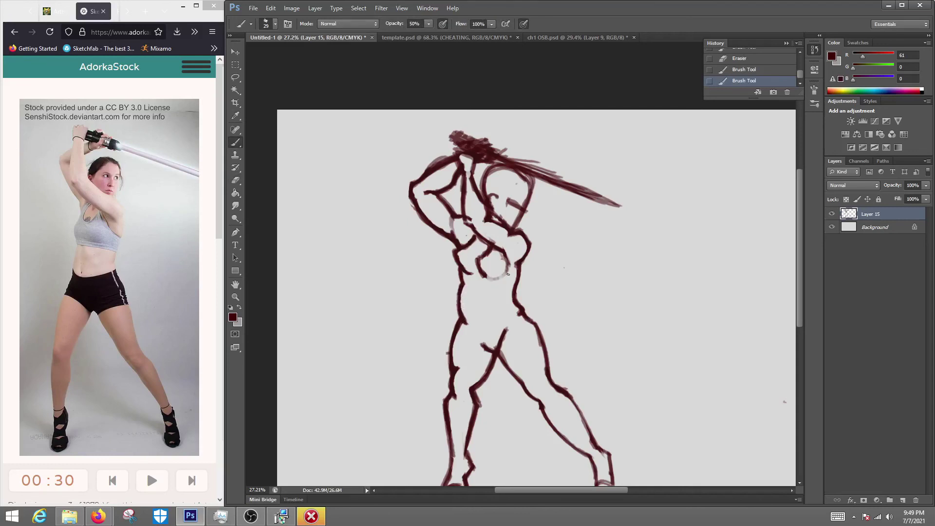
drag(799, 276, 801, 294)
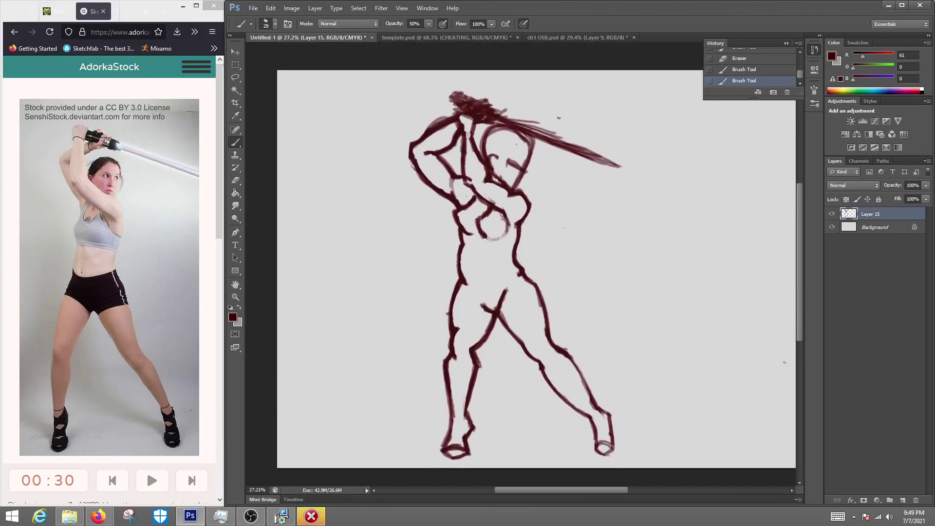
Lighten and rework the raised upper-arm outline, erasing excess strokes along the arm
key(e)
drag(429, 139, 452, 117)
key(b)
click(435, 156)
key(e)
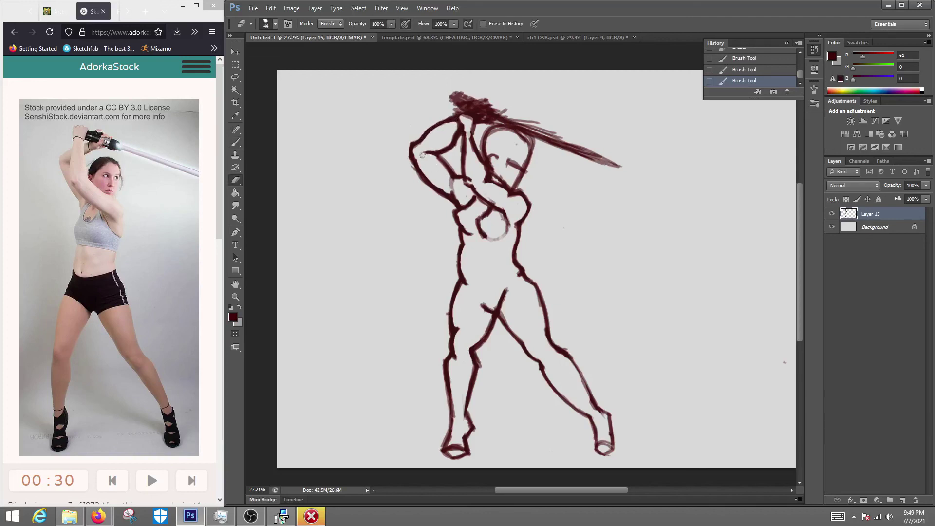
drag(419, 155, 448, 192)
Clean small stray marks near the legs and add faint strokes at the hip
drag(445, 319, 450, 306)
drag(565, 346, 566, 342)
key(b)
mouse_move(543, 305)
mouse_down()
mouse_move(534, 286)
mouse_move(538, 294)
mouse_up()
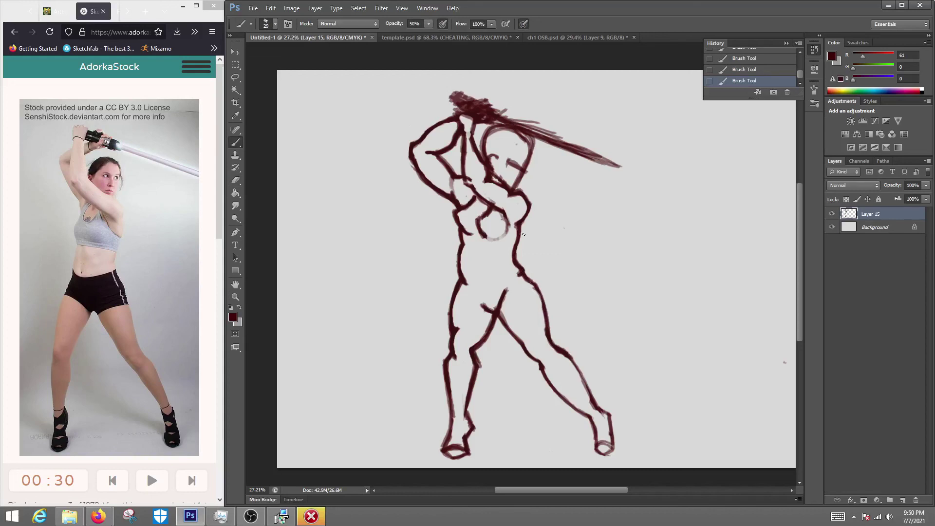
Clean up the knee line and redraw it darker
key(e)
mouse_move(481, 366)
mouse_down()
mouse_move(487, 346)
mouse_move(471, 341)
mouse_move(471, 366)
mouse_move(486, 336)
mouse_up()
key(b)
drag(480, 350, 492, 331)
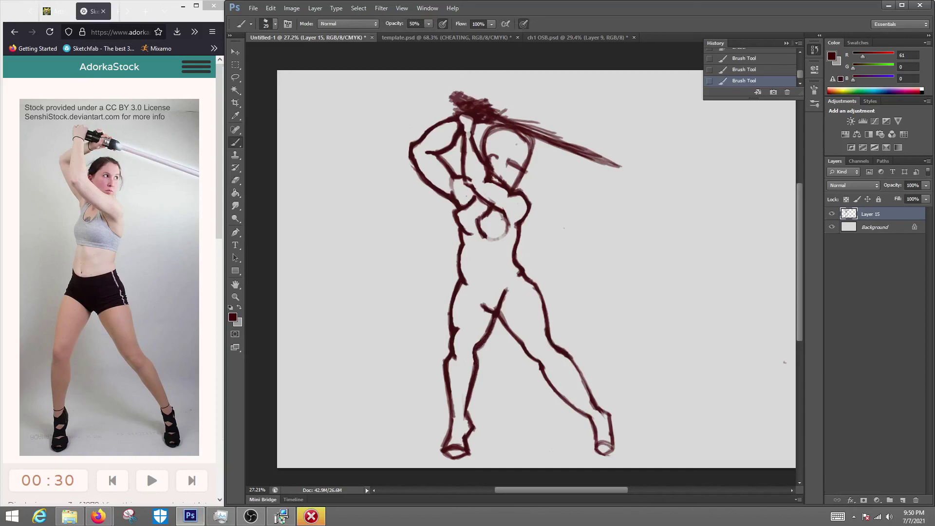